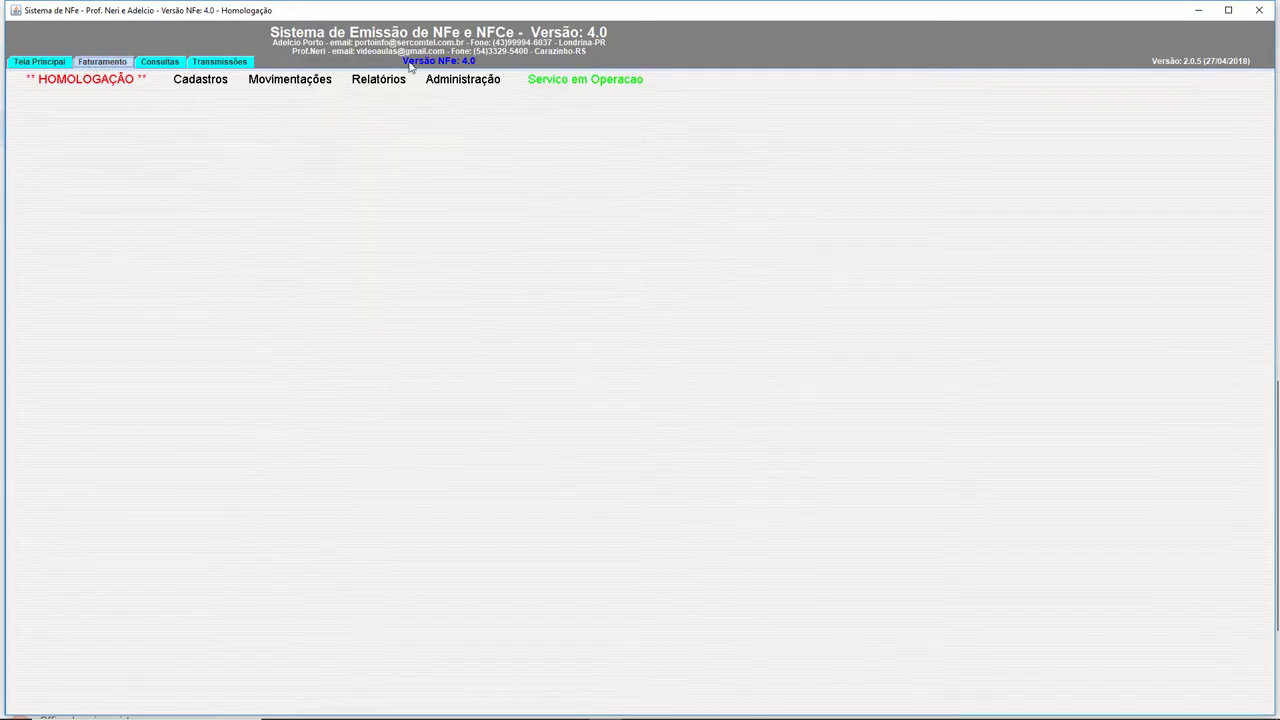
Open the Administração menu from the Faturamento tab.
{"action": "left_click", "coordinate": [465, 90]}
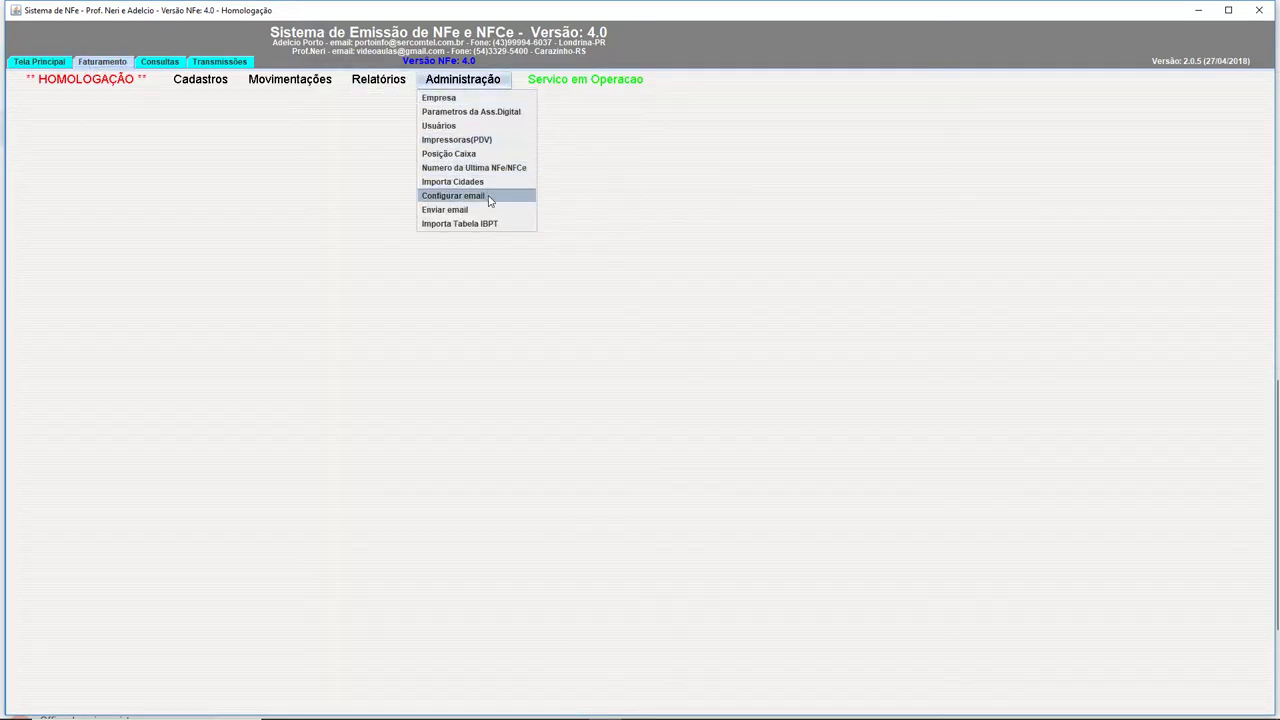
Open Administração > Usuários, centre the Manutencao de login window and check its company list.
{"action": "left_click", "coordinate": [462, 125]}
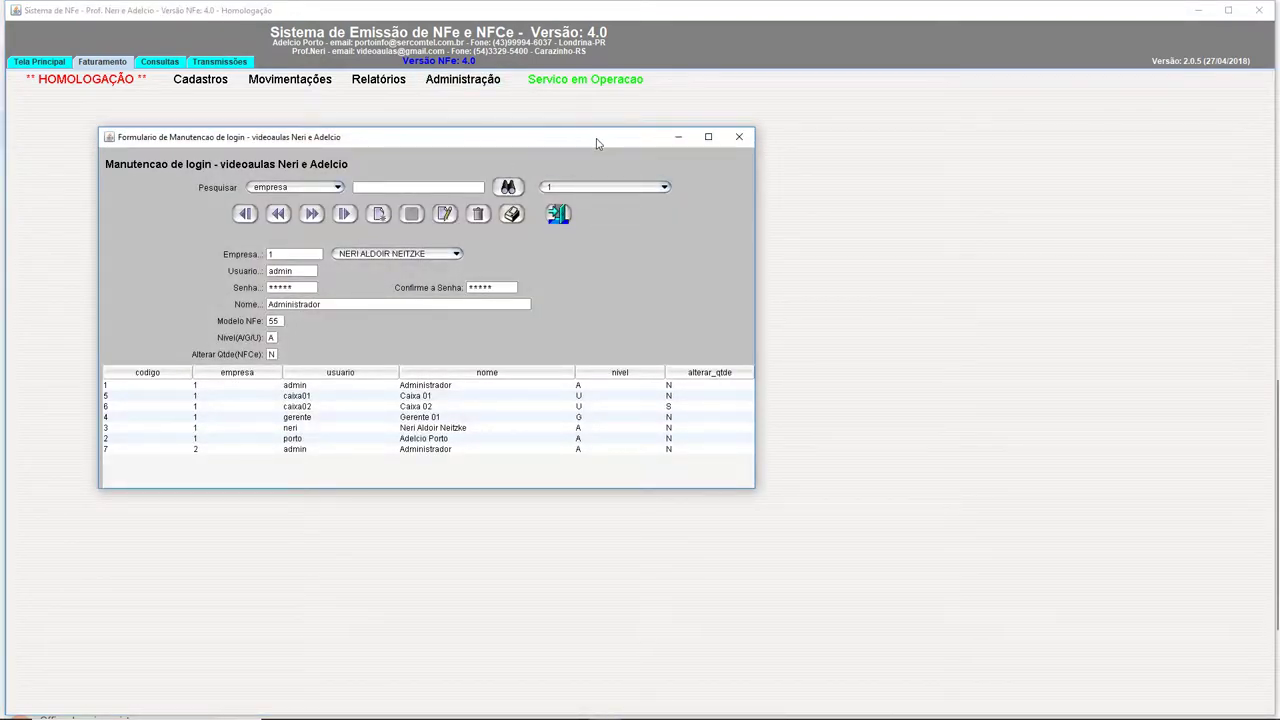
{"action": "left_click_drag", "start_coordinate": [573, 131], "coordinate": [775, 168]}
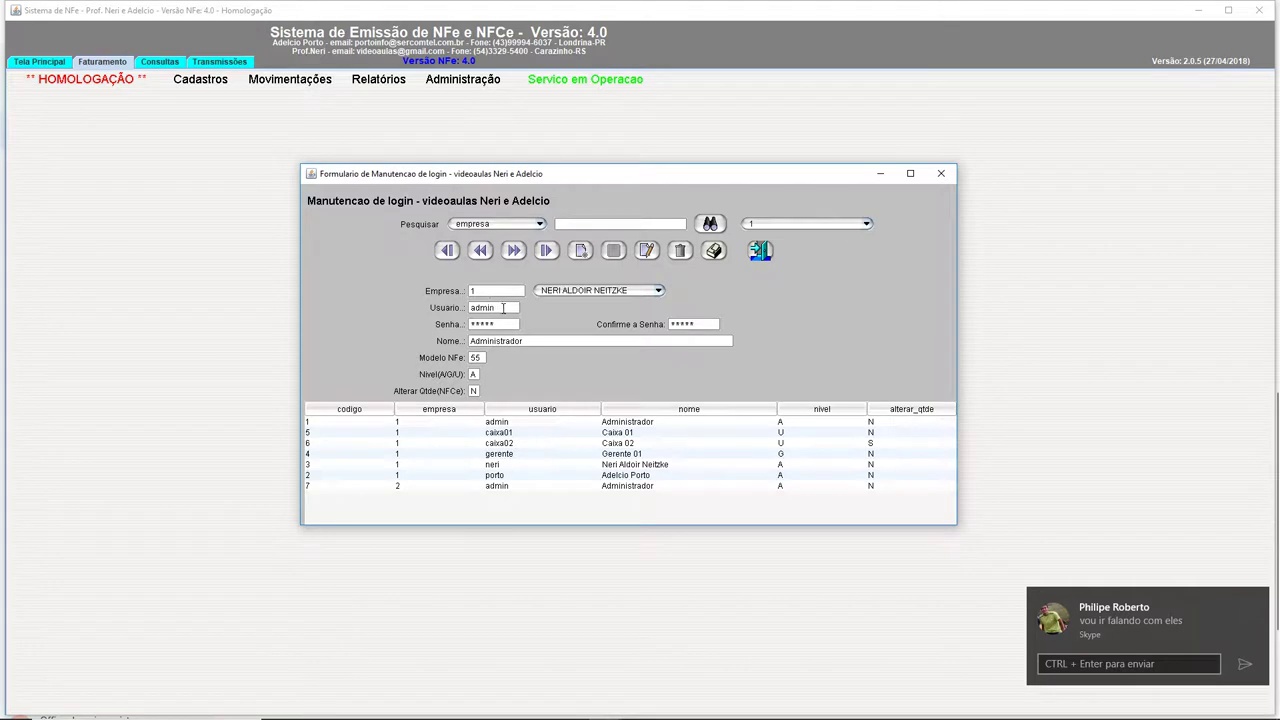
{"action": "left_click", "coordinate": [567, 291]}
{"action": "left_click", "coordinate": [567, 300]}
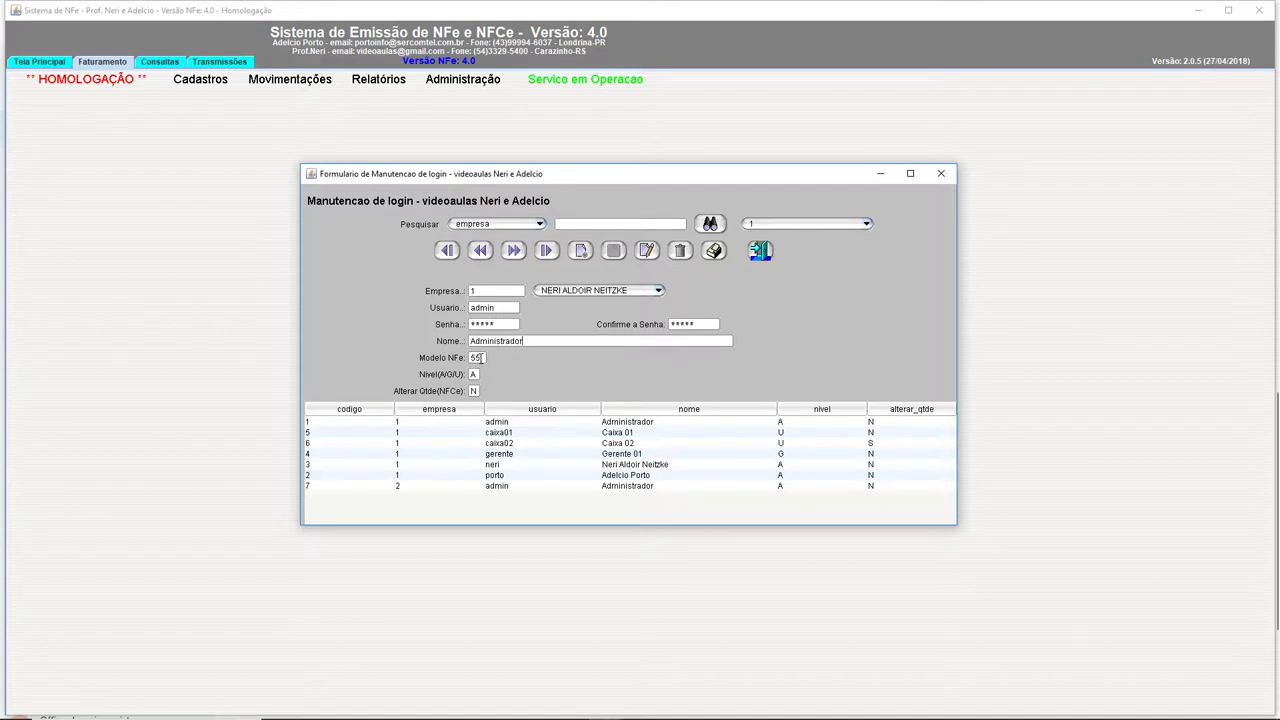
Move to the next user record, caixa01, and select NFe model 65.
{"action": "left_click", "coordinate": [476, 358]}
{"action": "mouse_move", "coordinate": [473, 374]}
{"action": "left_click", "coordinate": [512, 251]}
{"action": "double_click", "coordinate": [480, 357]}
{"action": "left_click", "coordinate": [513, 251]}
{"action": "left_click", "coordinate": [514, 256]}
{"action": "left_click", "coordinate": [514, 256]}
{"action": "left_click", "coordinate": [514, 257]}
{"action": "left_click", "coordinate": [513, 258]}
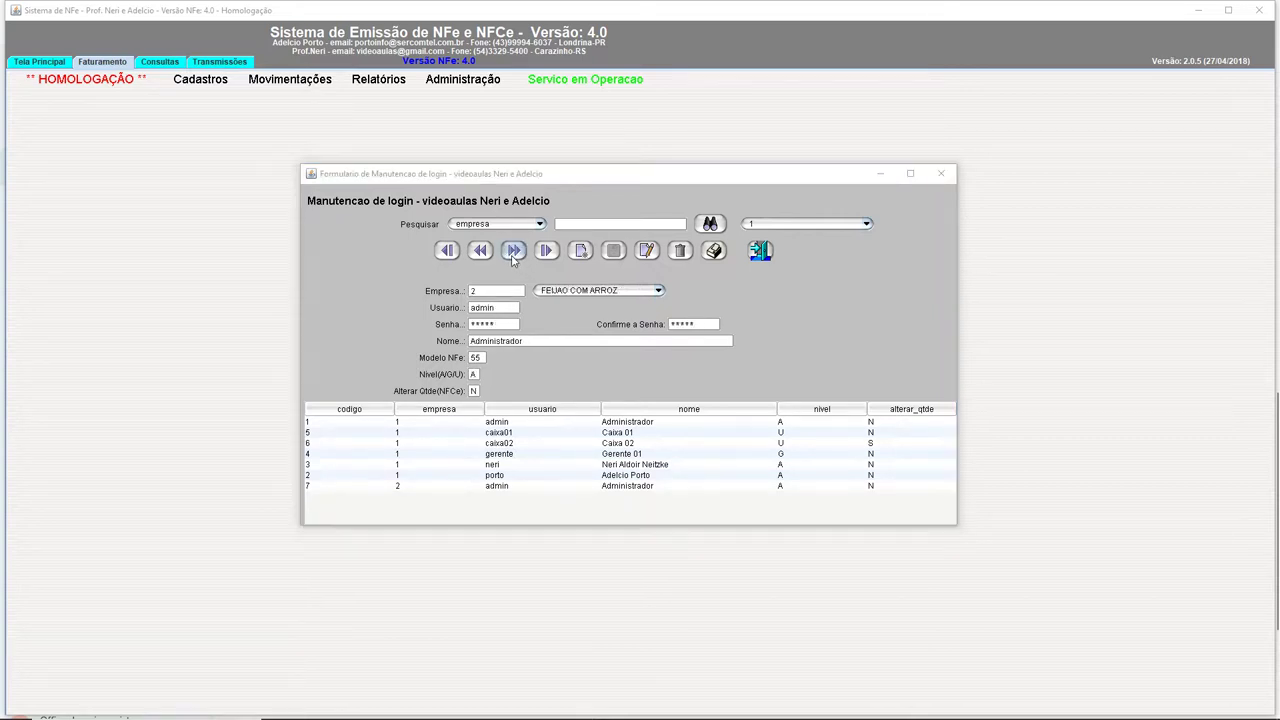
{"action": "left_click", "coordinate": [644, 390]}
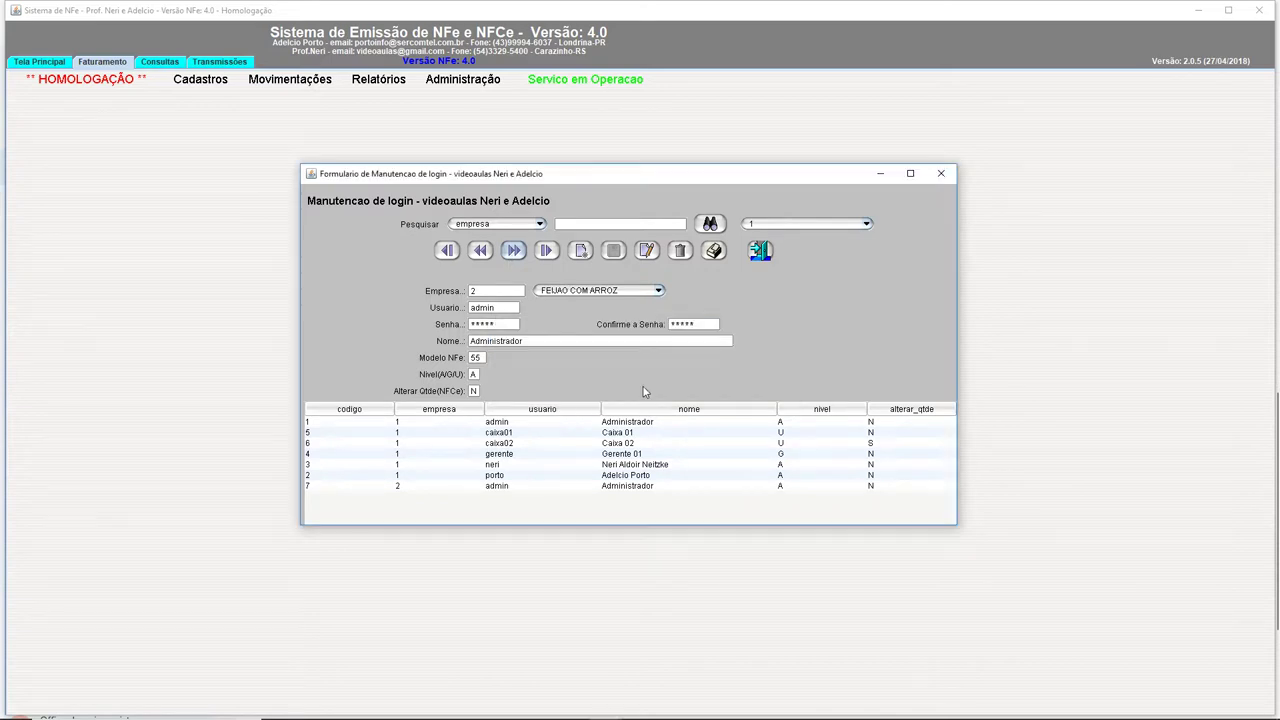
{"action": "left_click", "coordinate": [481, 251]}
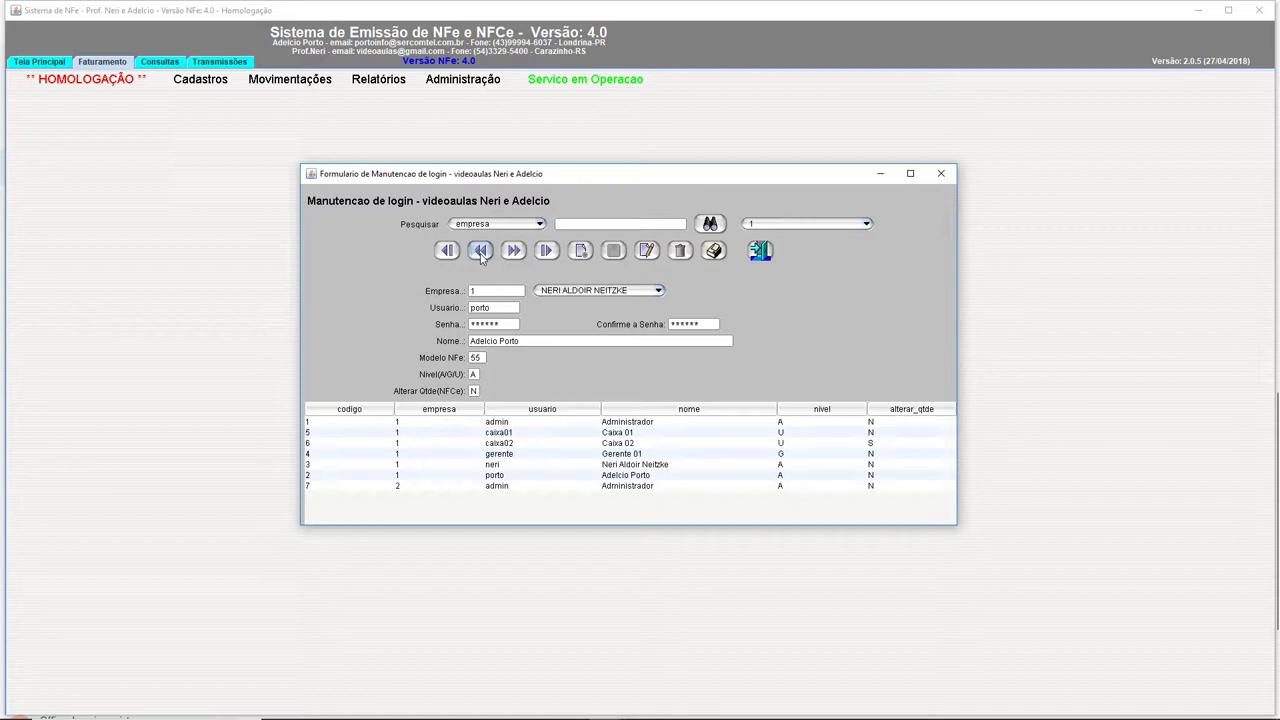
{"action": "left_click", "coordinate": [512, 251]}
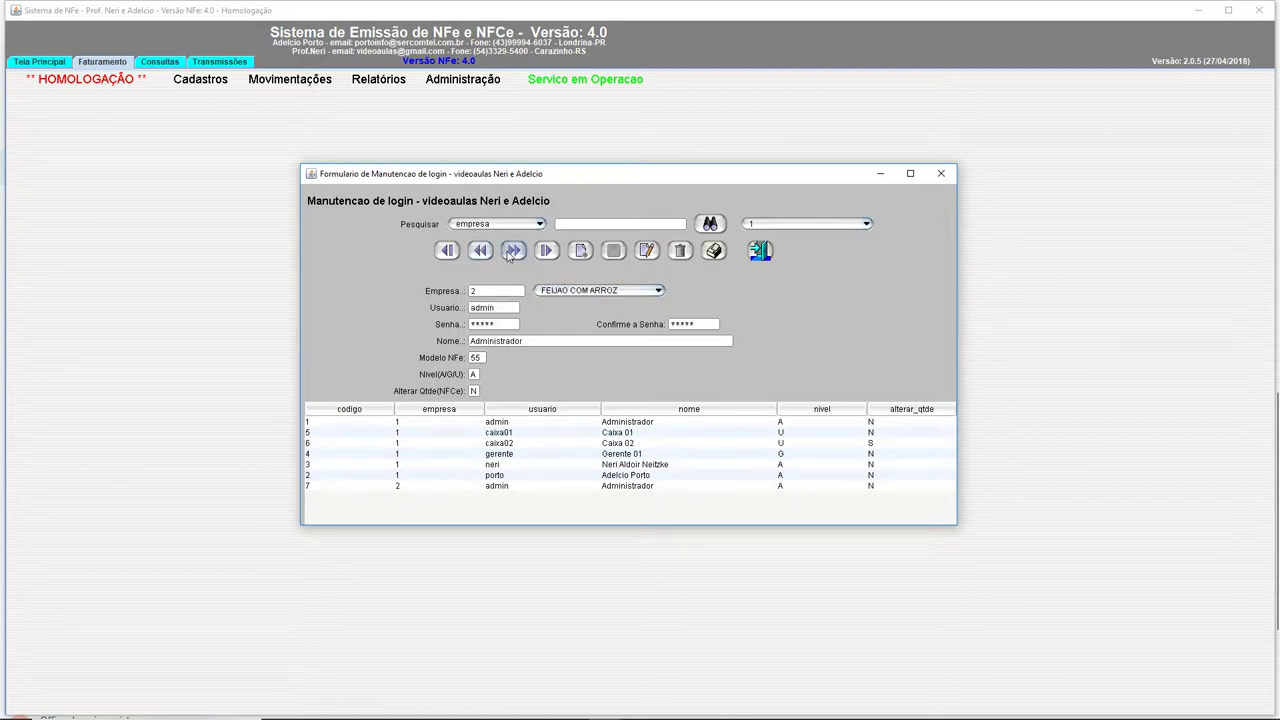
{"action": "left_click", "coordinate": [512, 251]}
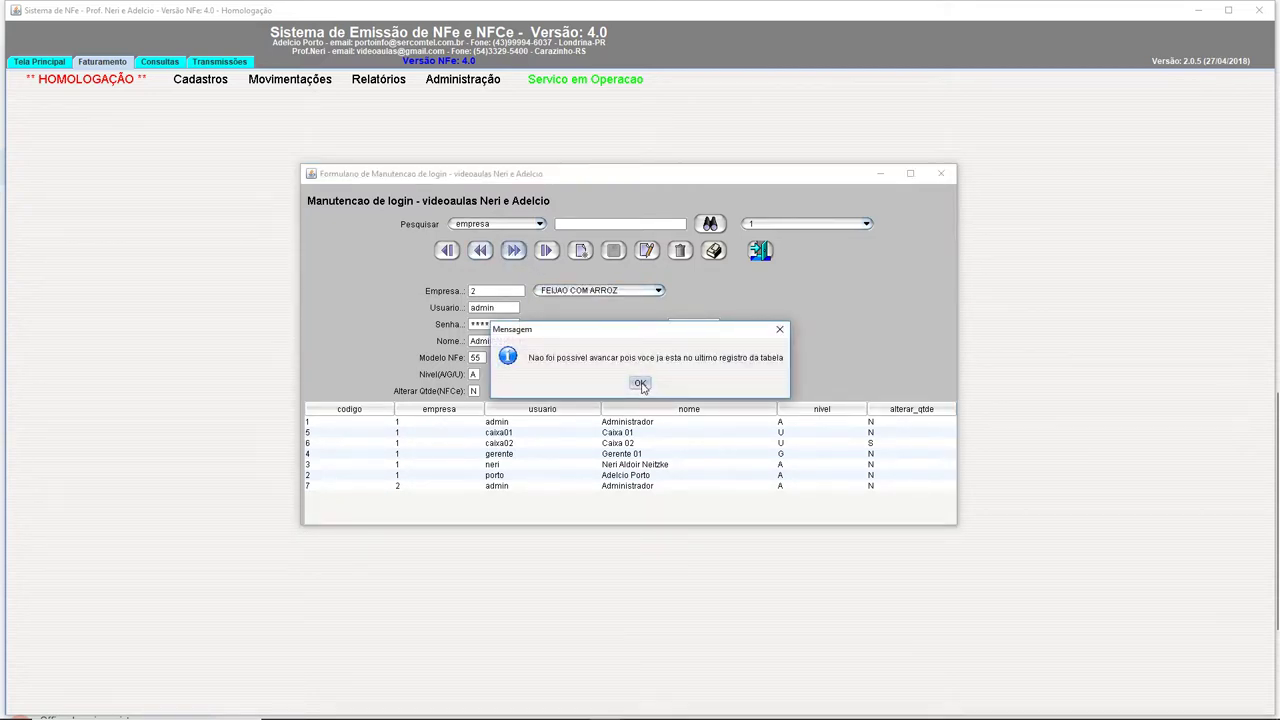
{"action": "left_click", "coordinate": [640, 384]}
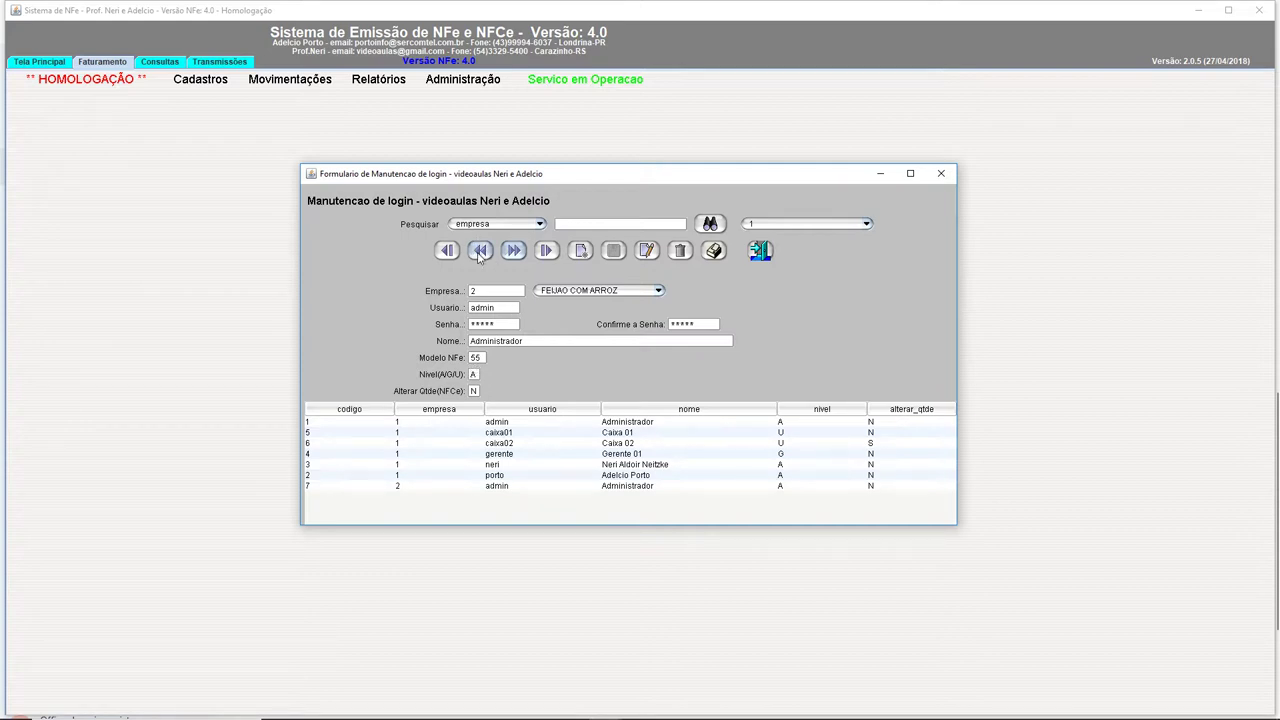
{"action": "left_click", "coordinate": [447, 251]}
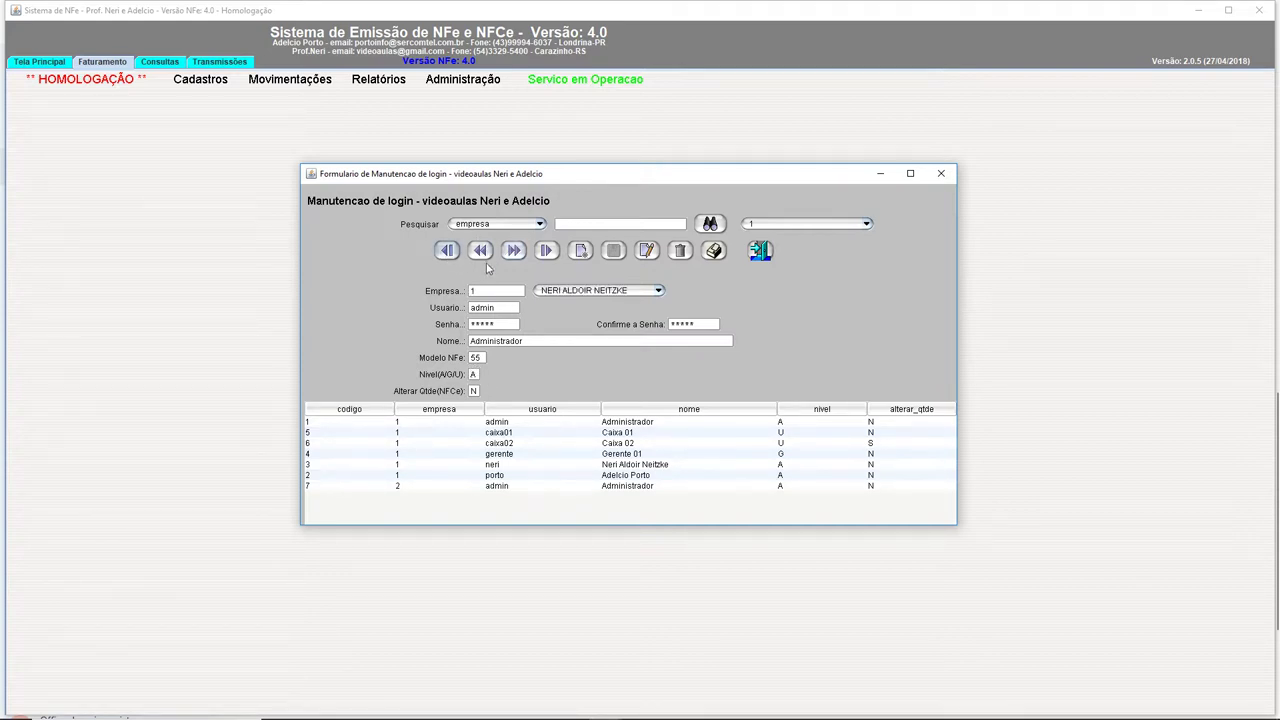
{"action": "left_click", "coordinate": [513, 251]}
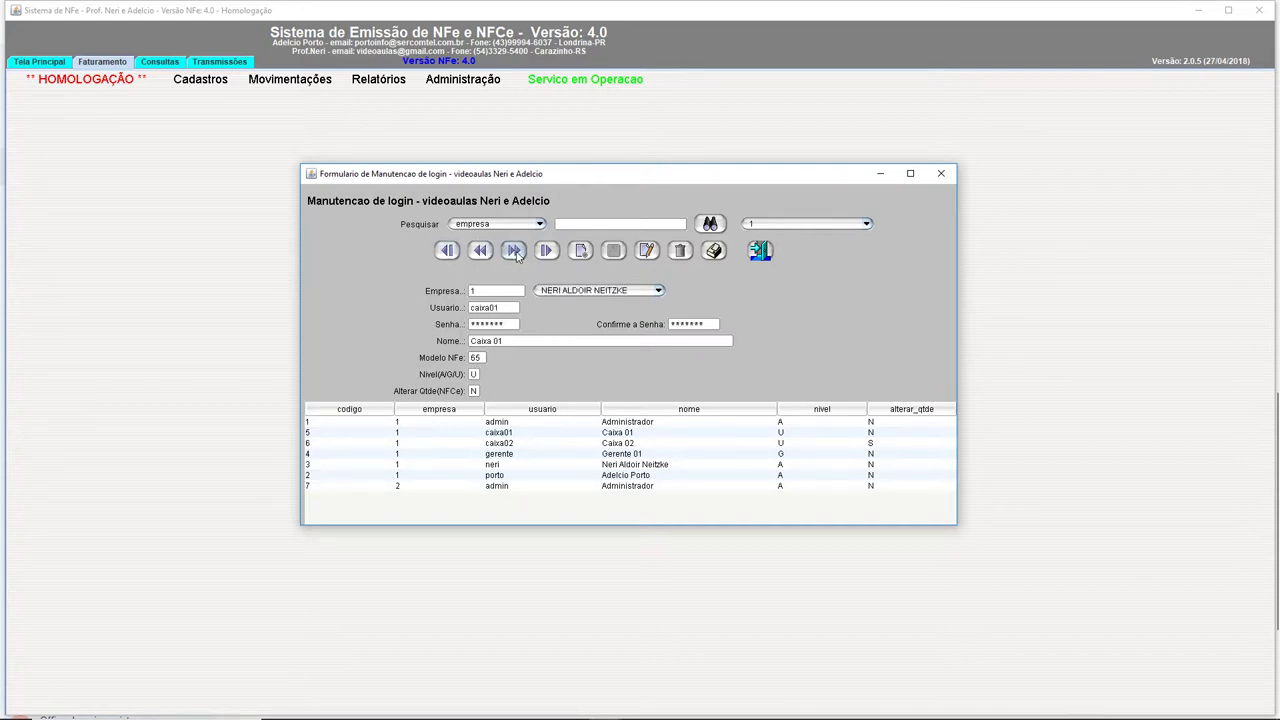
{"action": "double_click", "coordinate": [478, 357]}
{"action": "left_click", "coordinate": [447, 250]}
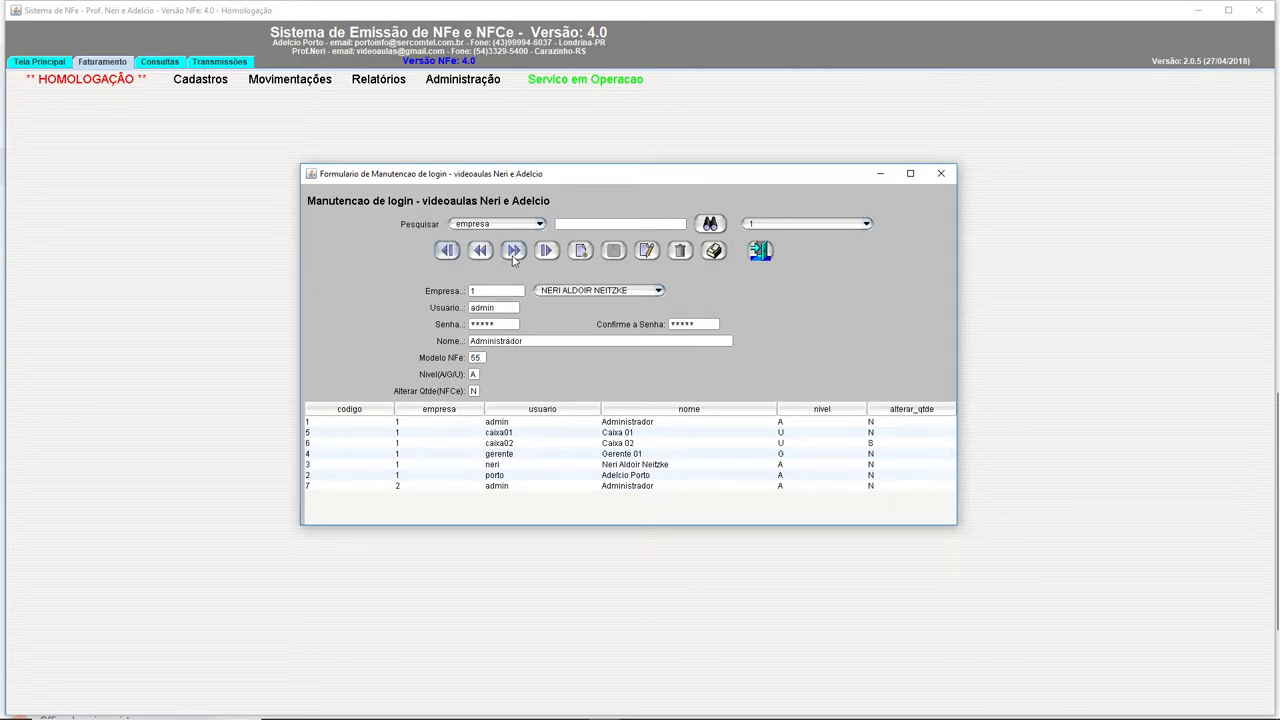
{"action": "left_click", "coordinate": [513, 251]}
{"action": "double_click", "coordinate": [502, 308]}
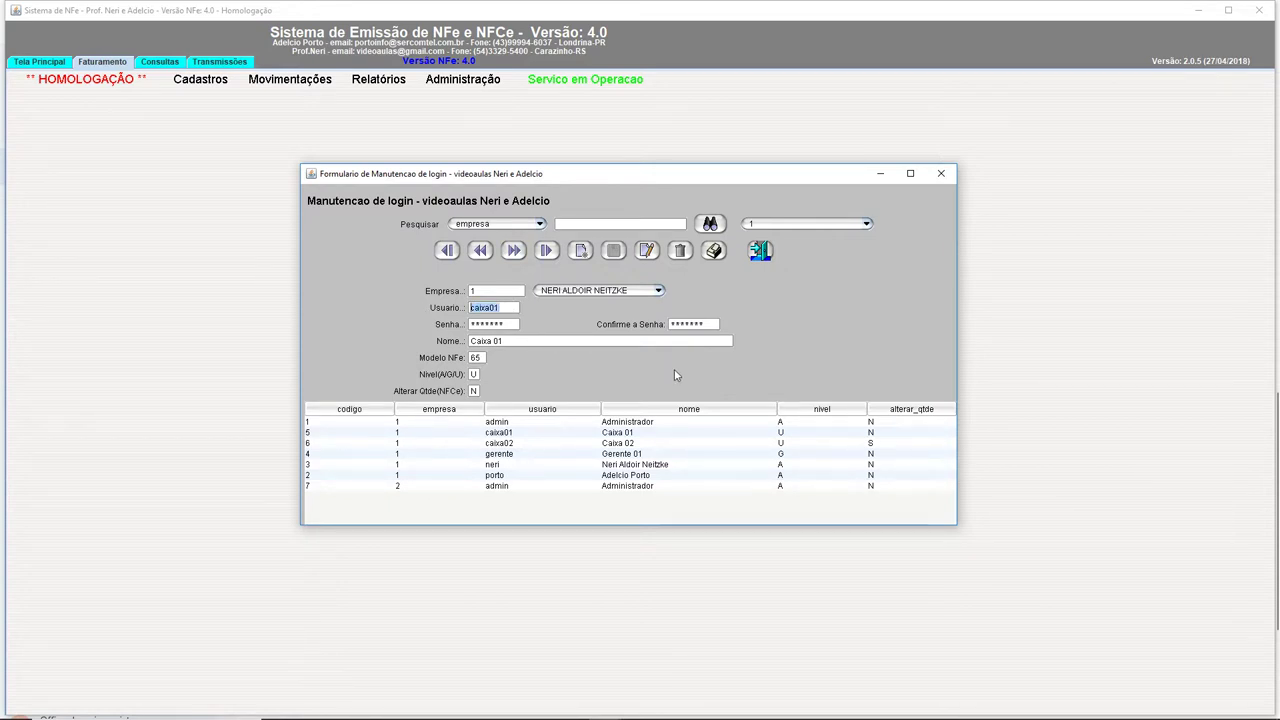
{"action": "left_click_drag", "start_coordinate": [484, 357], "coordinate": [453, 360]}
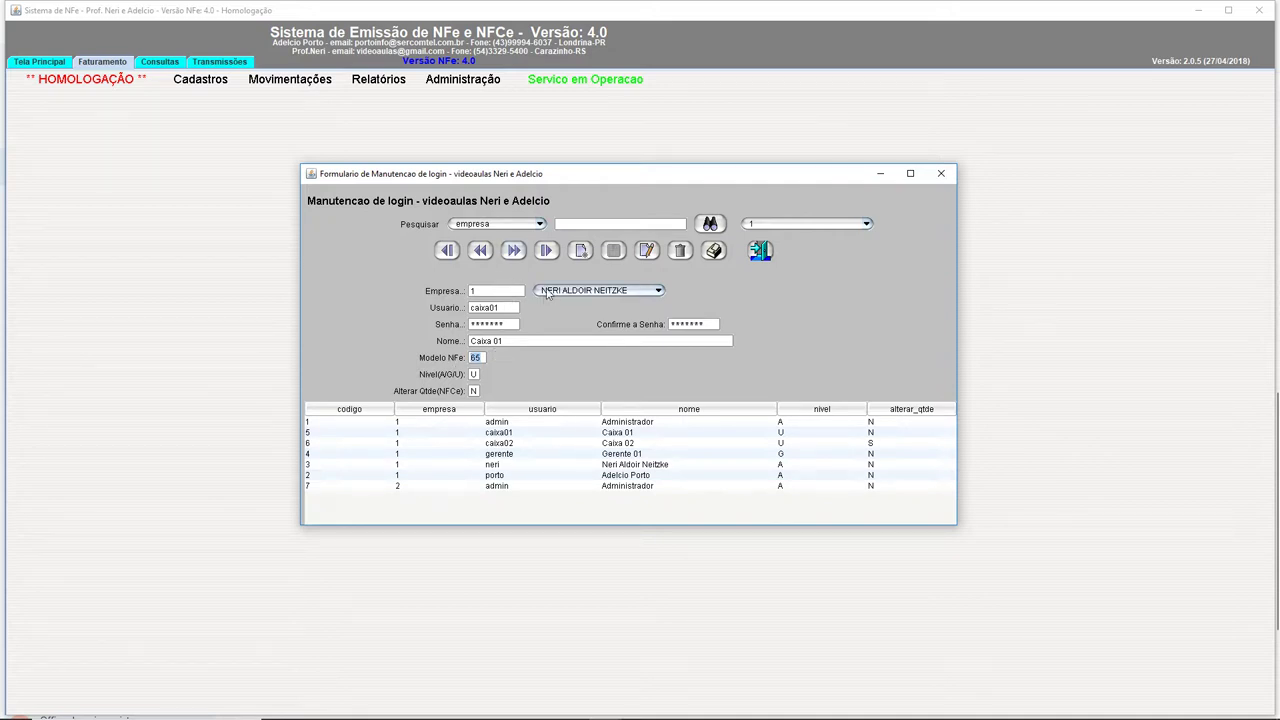
{"action": "left_click", "coordinate": [512, 251]}
{"action": "left_click_drag", "start_coordinate": [510, 341], "coordinate": [436, 341]}
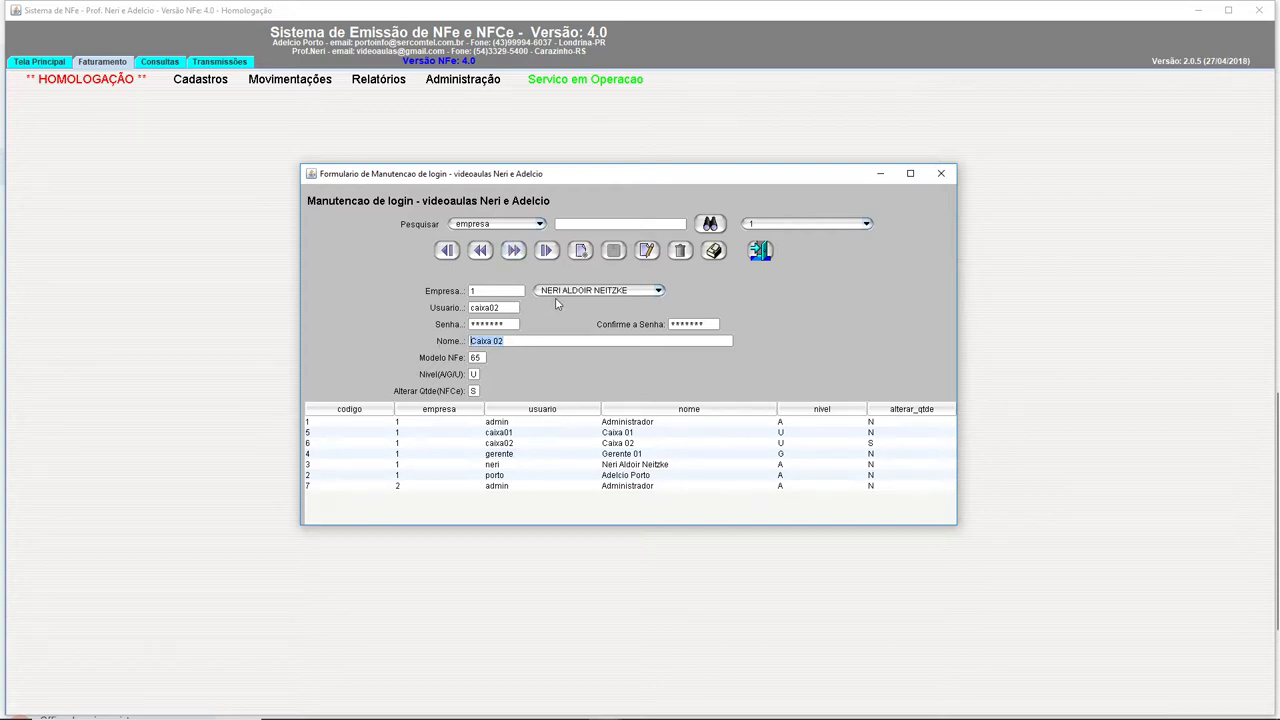
{"action": "left_click", "coordinate": [512, 251]}
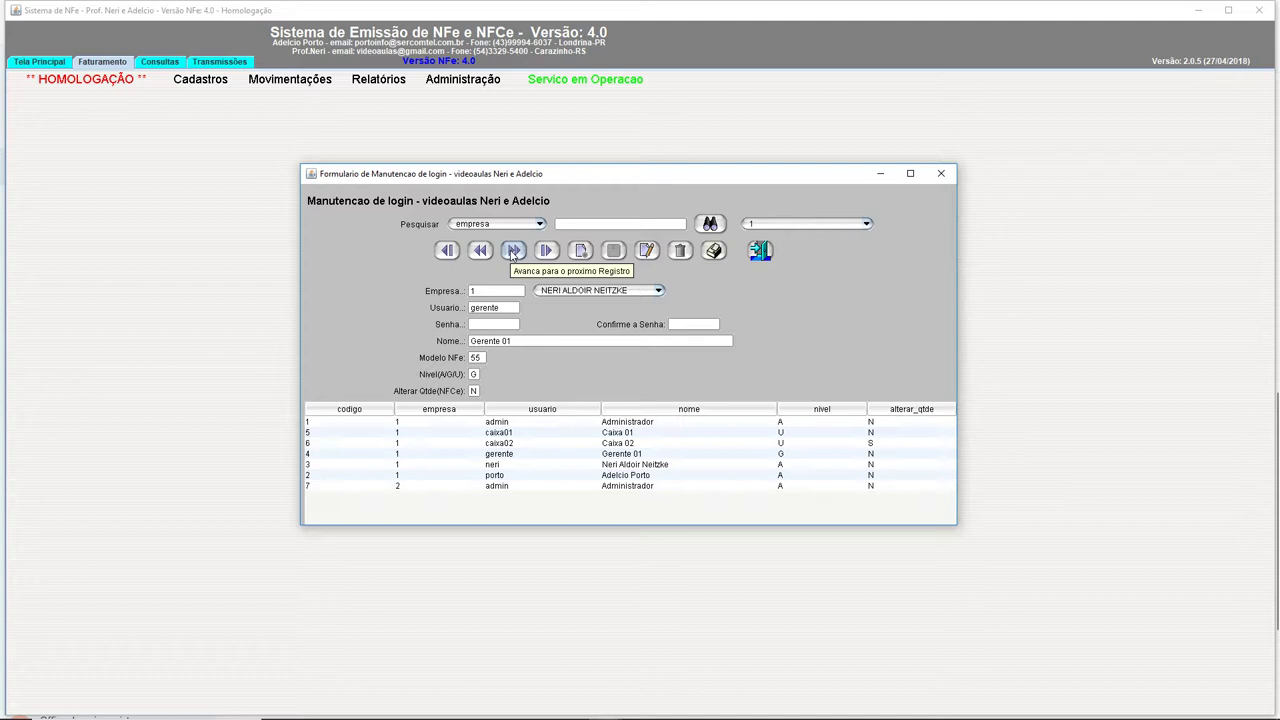
{"action": "left_click", "coordinate": [512, 251]}
{"action": "left_click", "coordinate": [512, 251]}
{"action": "left_click", "coordinate": [512, 251]}
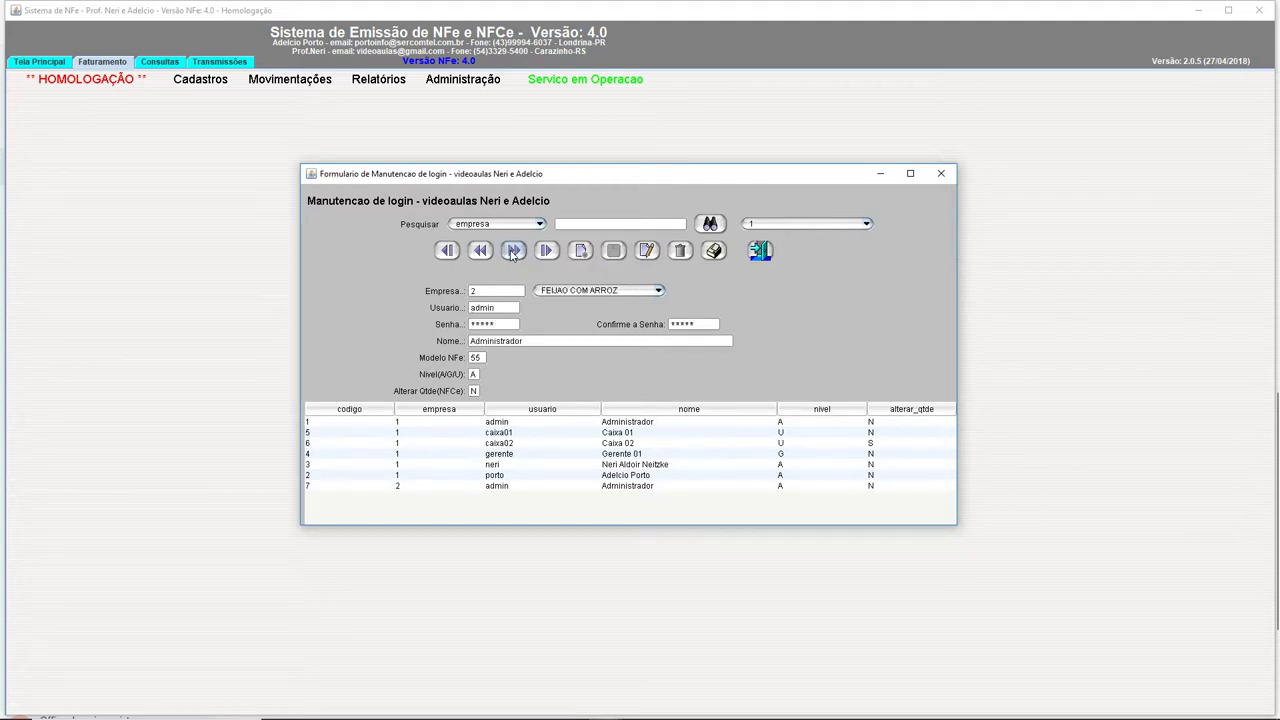
{"action": "left_click", "coordinate": [512, 251]}
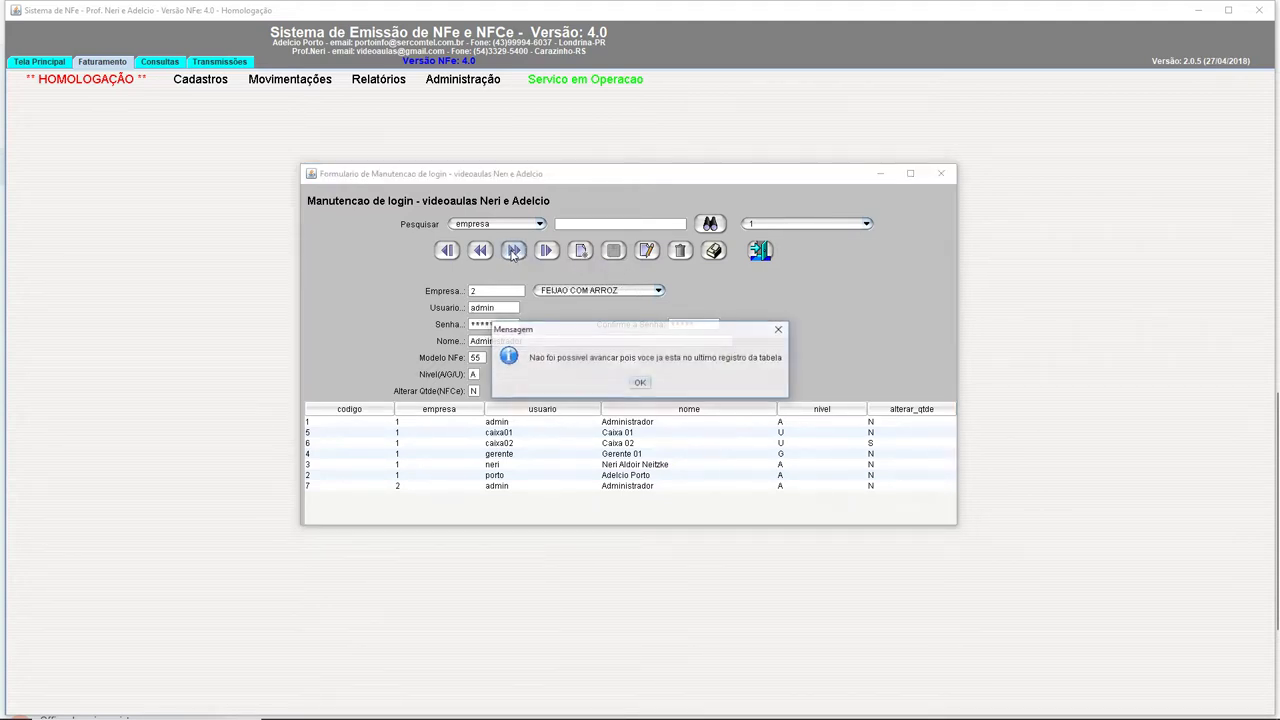
{"action": "left_click", "coordinate": [640, 385]}
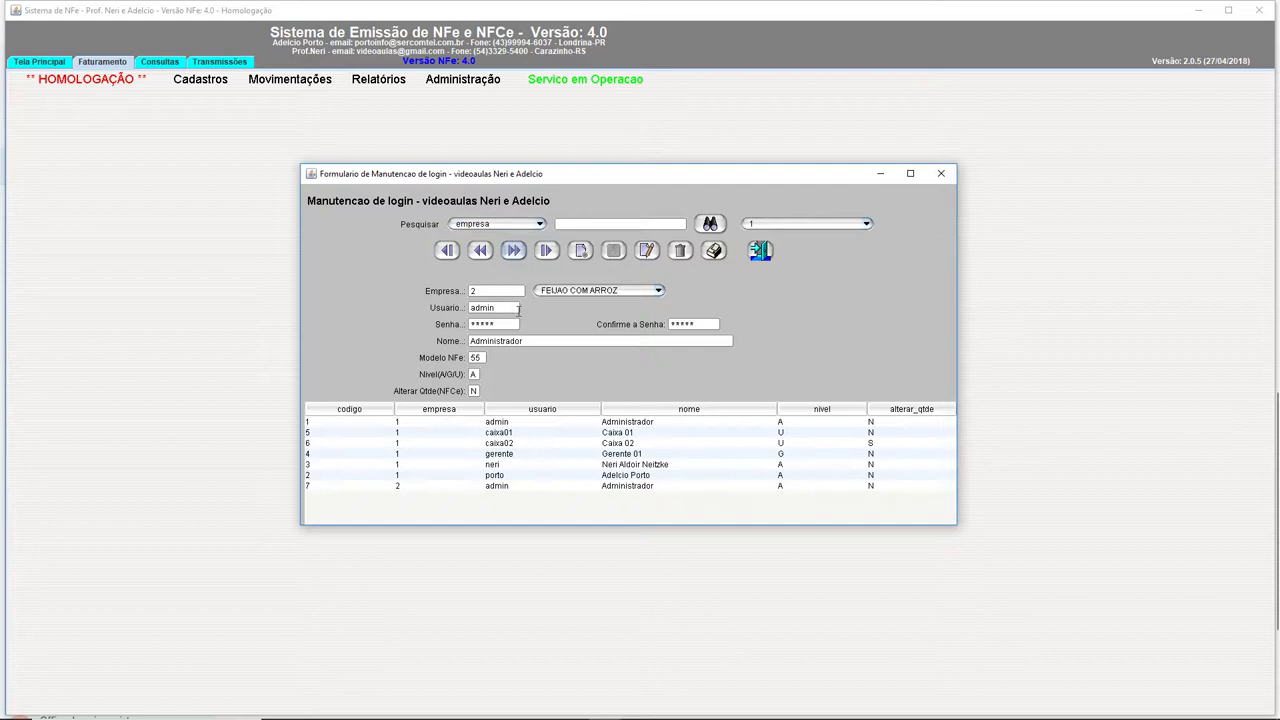
{"action": "double_click", "coordinate": [478, 357]}
Start a new login record, keeping FEIJAO COM ARROZ as the company.
{"action": "left_click", "coordinate": [581, 254]}
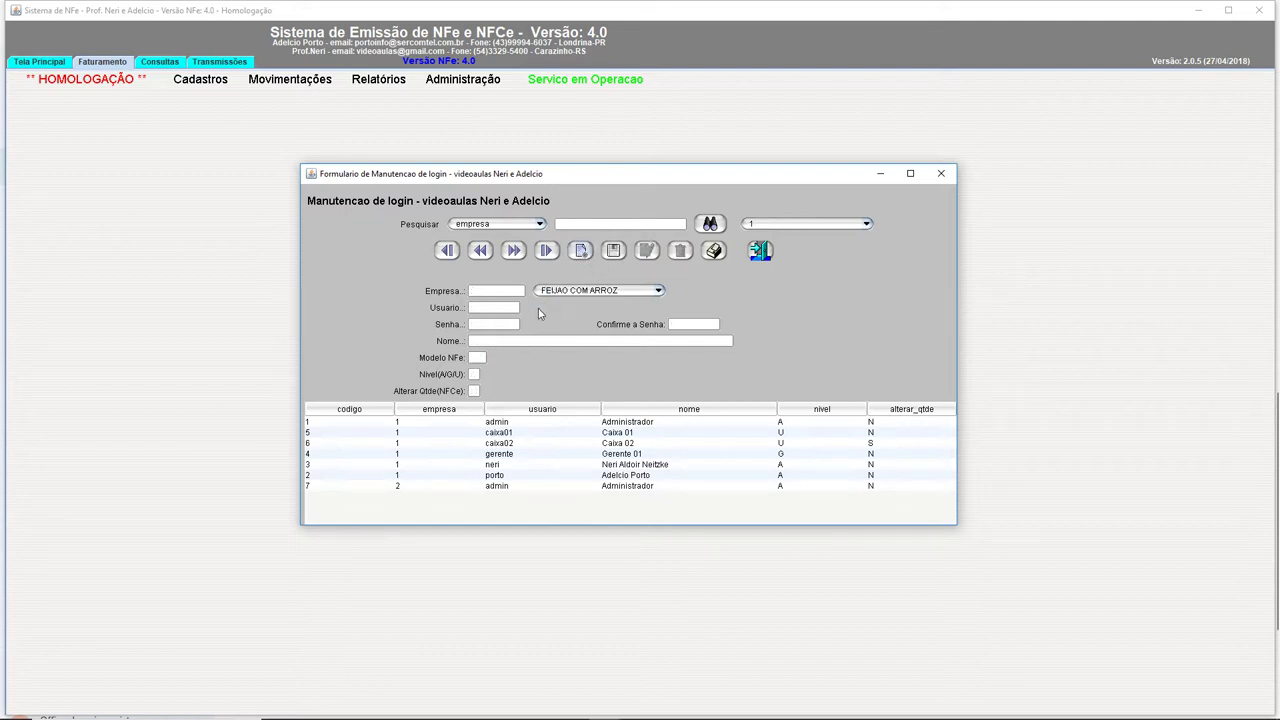
{"action": "left_click", "coordinate": [561, 291]}
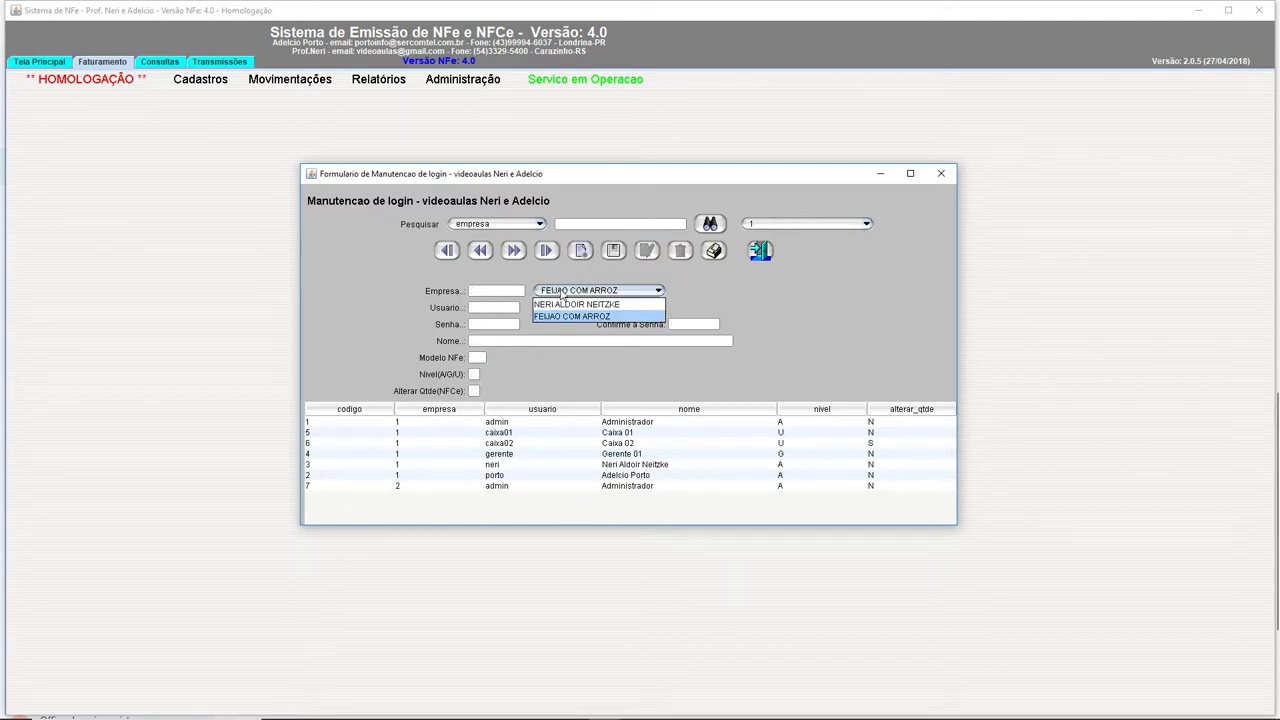
{"action": "left_click", "coordinate": [571, 316]}
{"action": "left_click", "coordinate": [495, 307]}
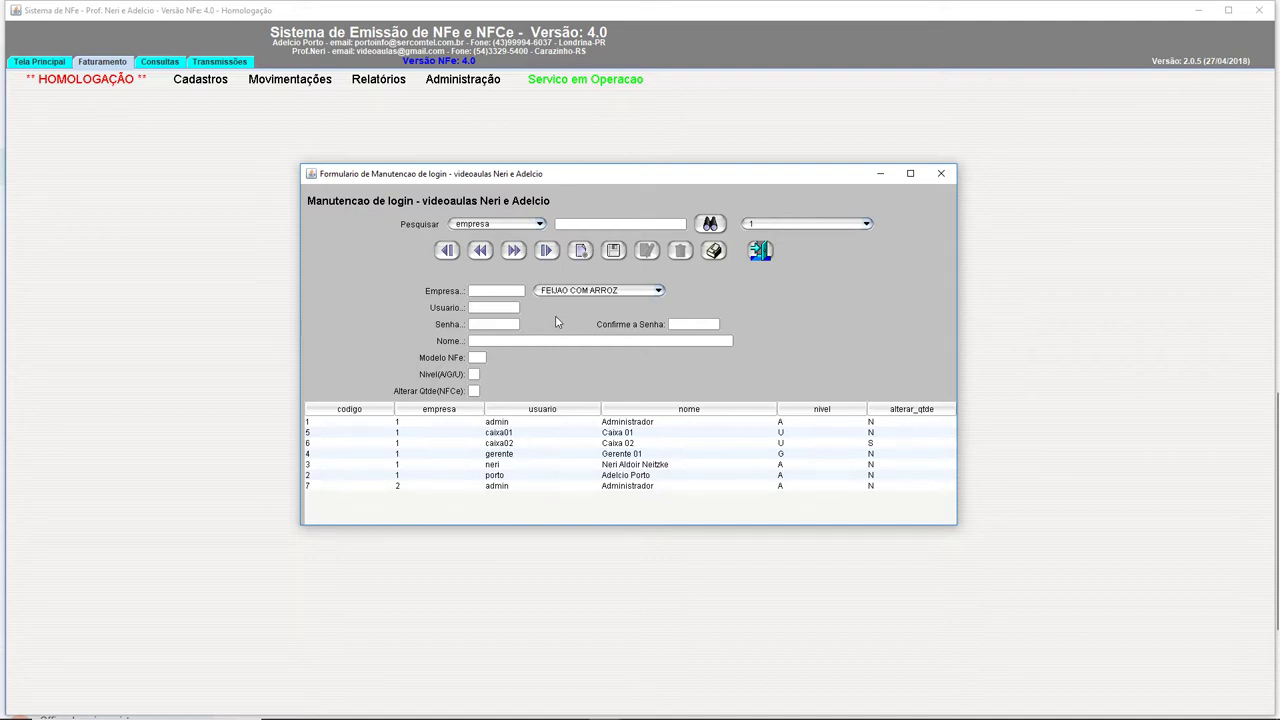
Fill in the cashier's name, Modelo NFe 65, Nivel U and Alterar Qtde S.
{"action": "key", "text": "Tab"}
{"action": "type", "text": "Ca"}
{"action": "key", "text": "BackSpace"}
{"action": "key", "text": "BackSpace"}
{"action": "type", "text": "Neri o"}
{"action": "key", "text": "BackSpace"}
{"action": "type", "text": "no caixa "}
{"action": "type", "text": "65"}
{"action": "type", "text": "U"}
{"action": "type", "text": "S"}
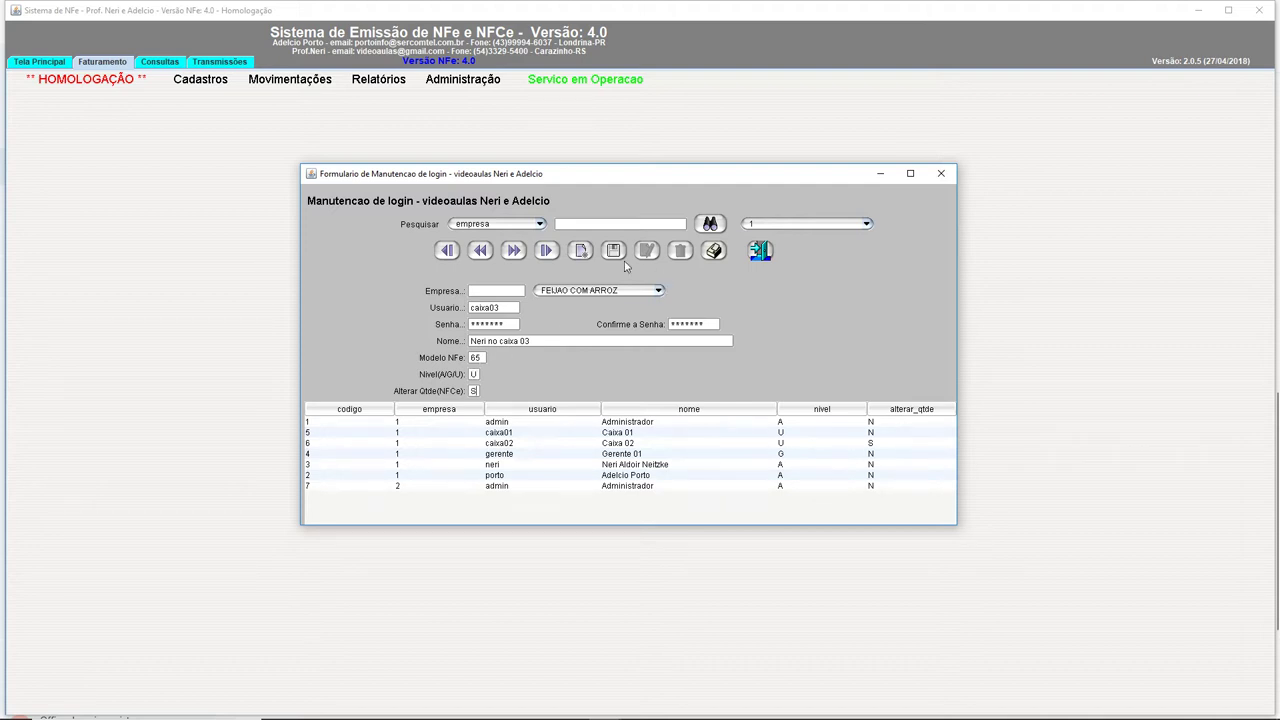
{"action": "left_click", "coordinate": [613, 250]}
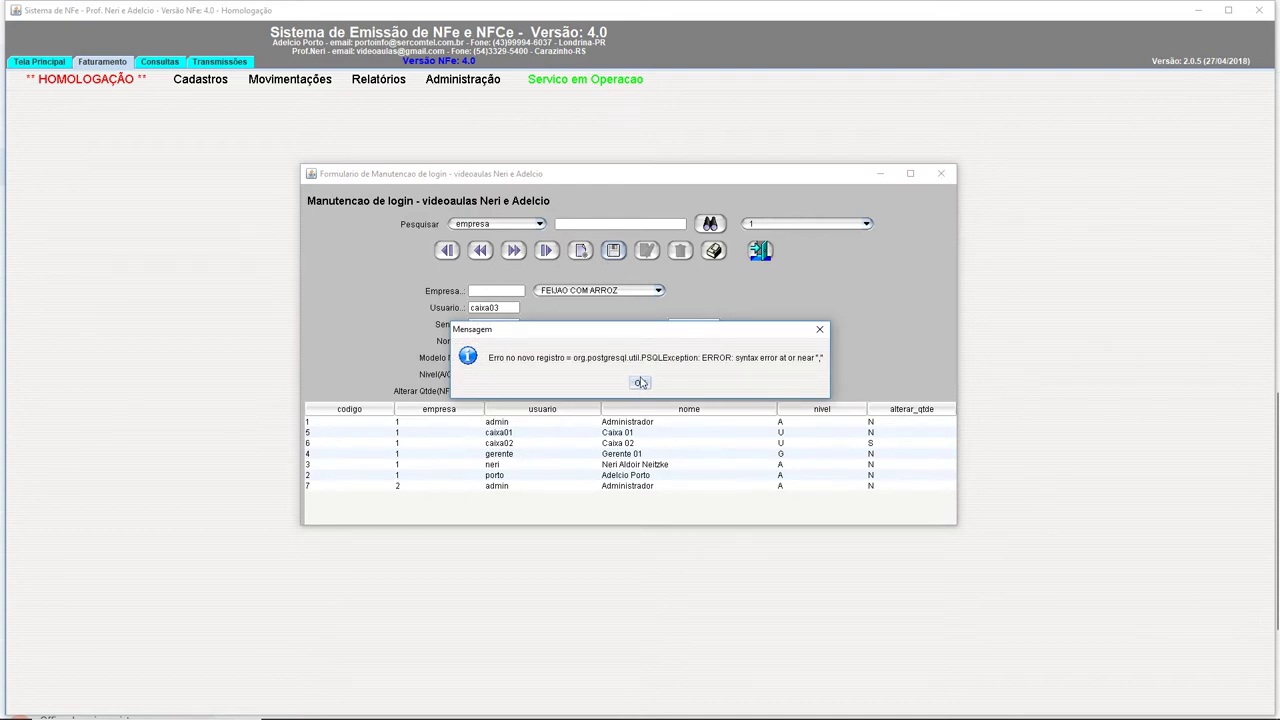
{"action": "left_click", "coordinate": [640, 382]}
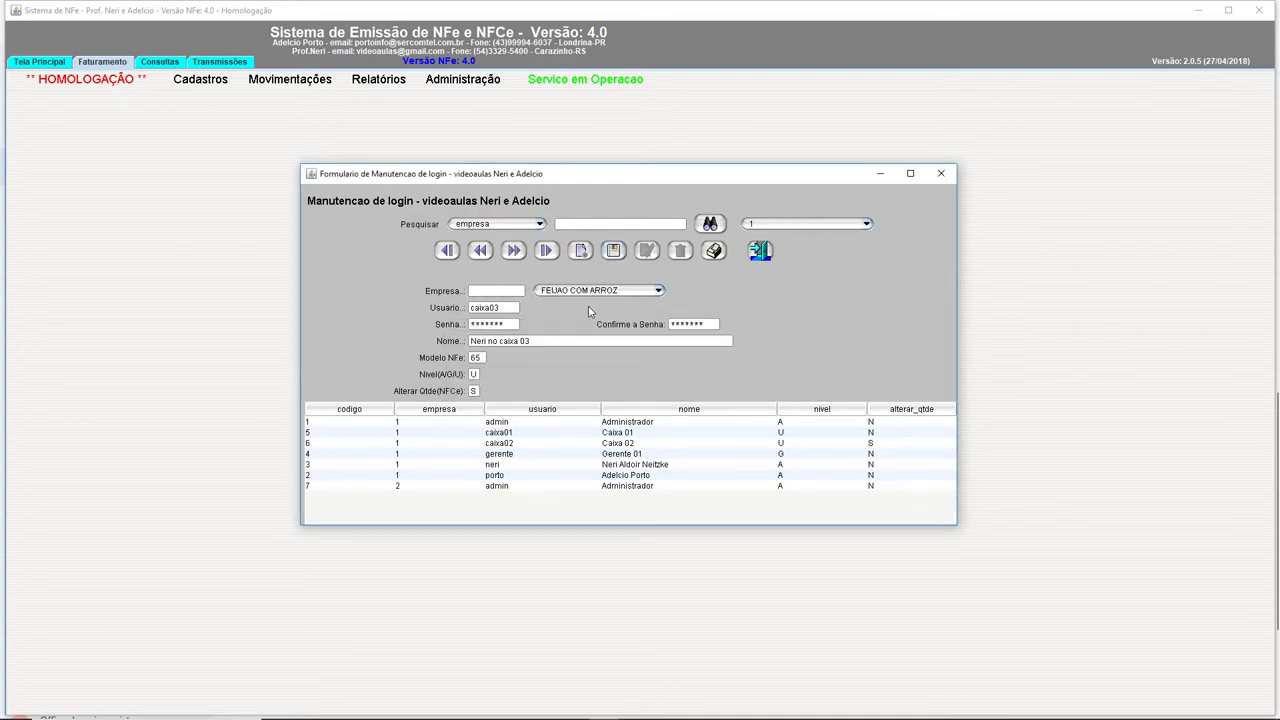
{"action": "type", "text": "2"}
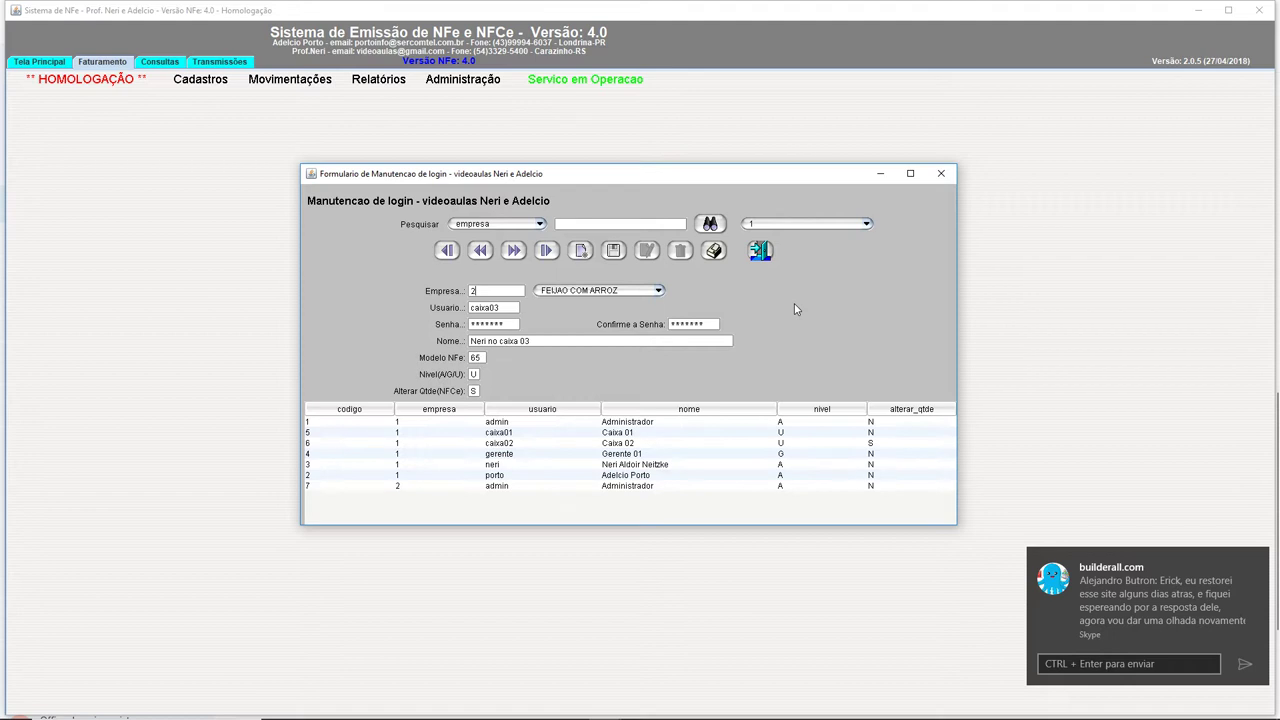
{"action": "left_click", "coordinate": [613, 250]}
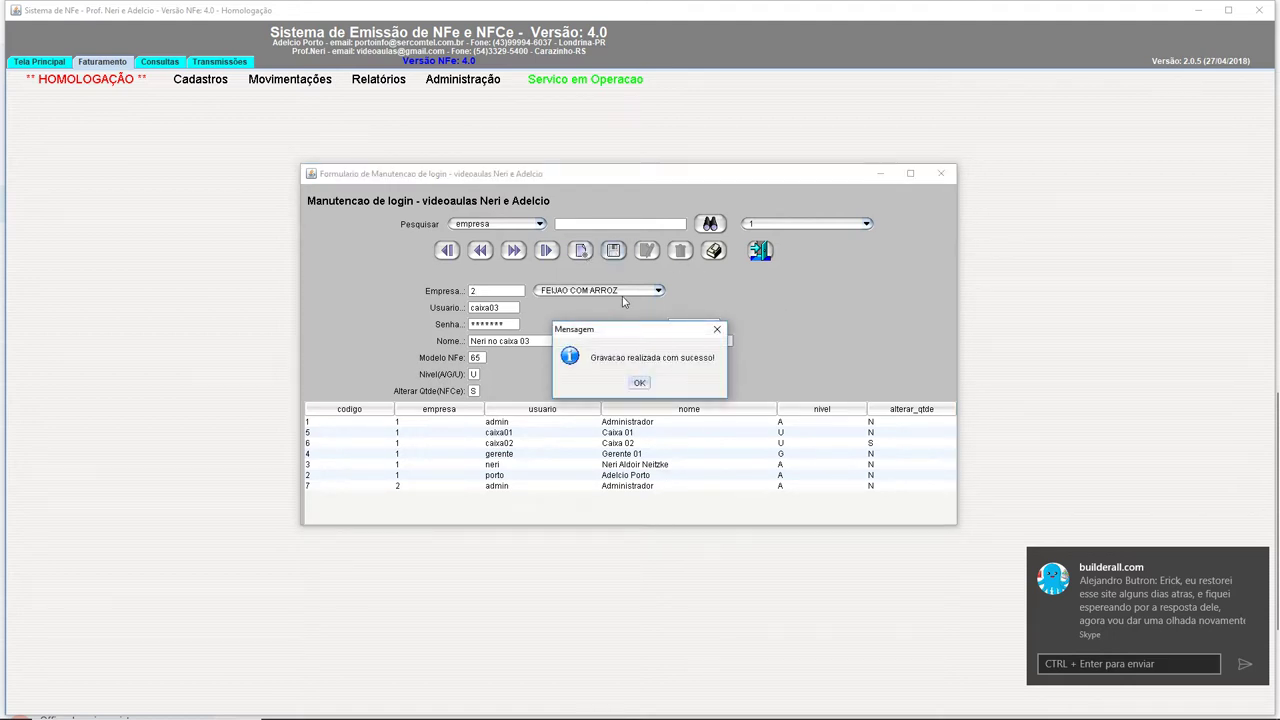
{"action": "left_click", "coordinate": [640, 382]}
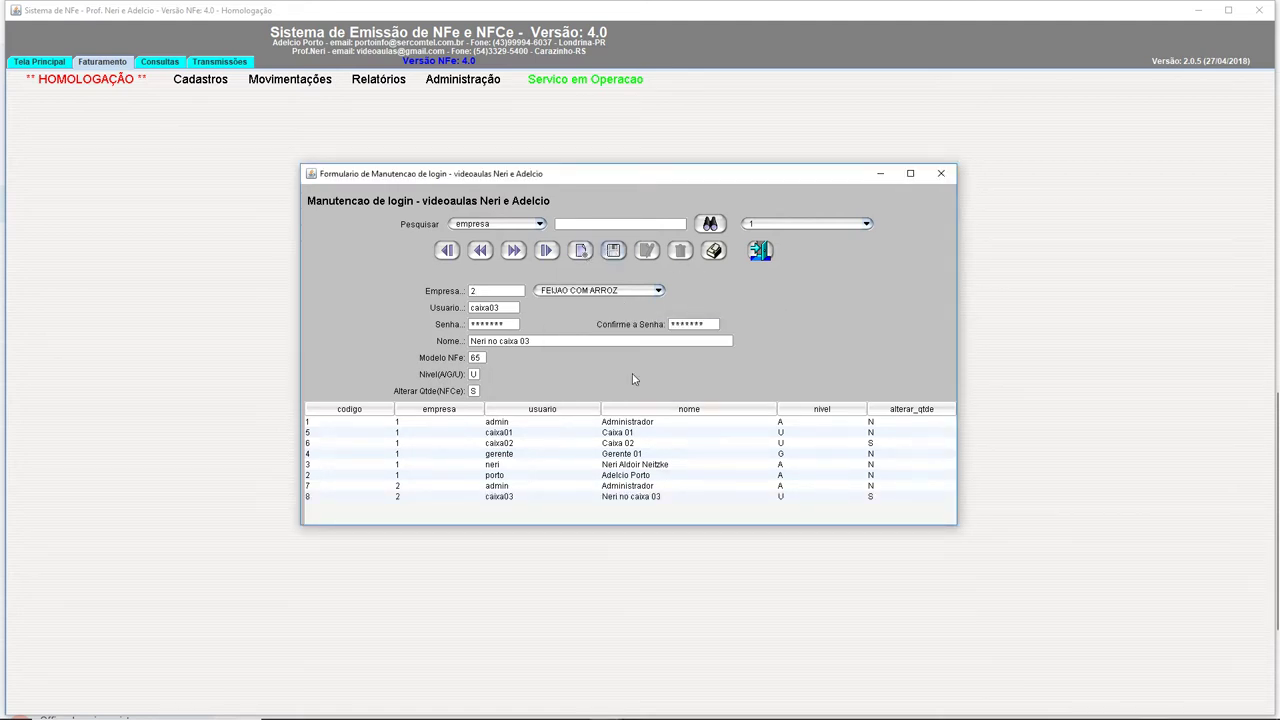
Recheck the saved record: company FEIJAO COM ARROZ and Modelo NFe 65.
{"action": "left_click", "coordinate": [628, 291]}
{"action": "left_click", "coordinate": [570, 316]}
{"action": "left_click", "coordinate": [598, 290]}
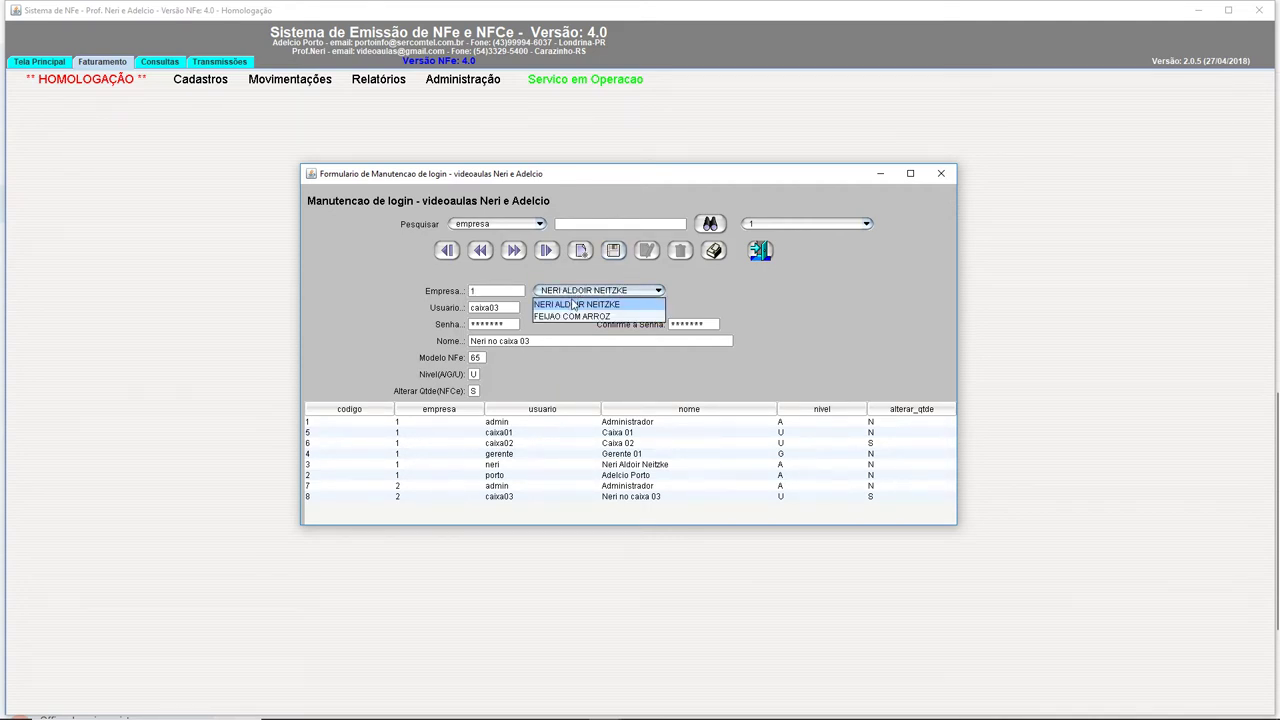
{"action": "left_click", "coordinate": [575, 316]}
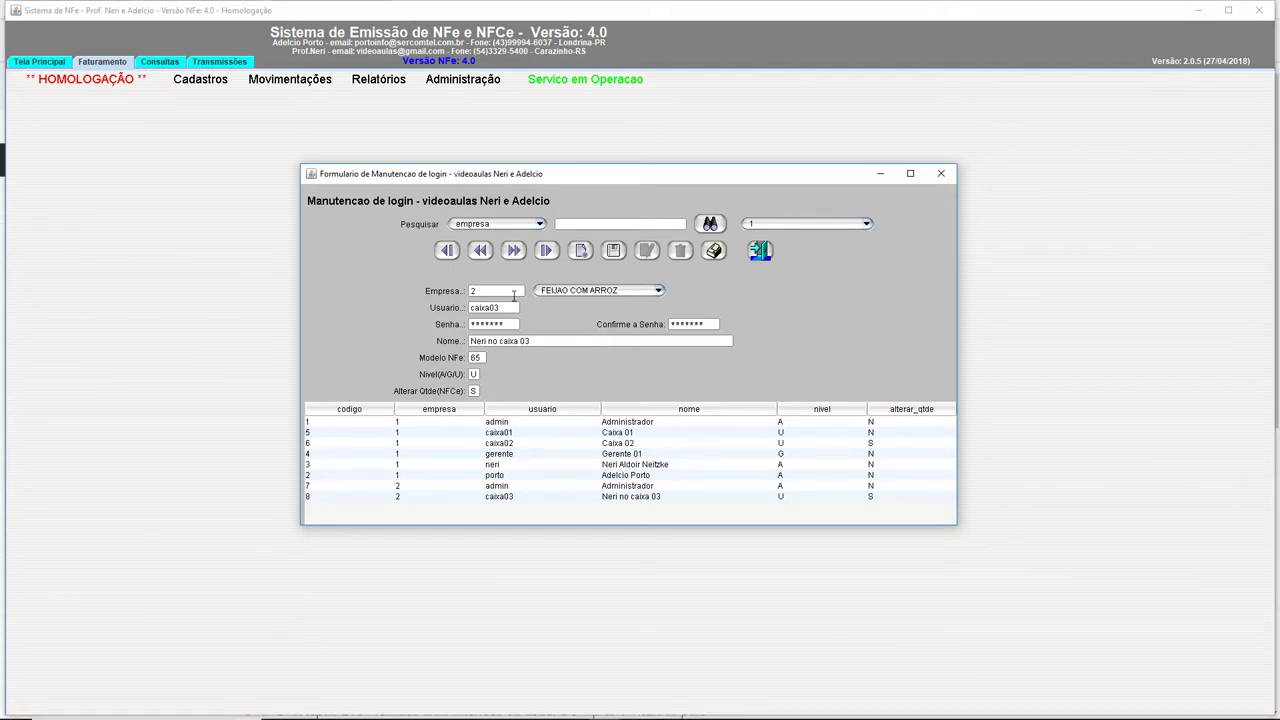
{"action": "double_click", "coordinate": [477, 359]}
Close the login form and choose company 2 FEIJAO COM ARROZ on the Tela Principal.
{"action": "left_click", "coordinate": [940, 174]}
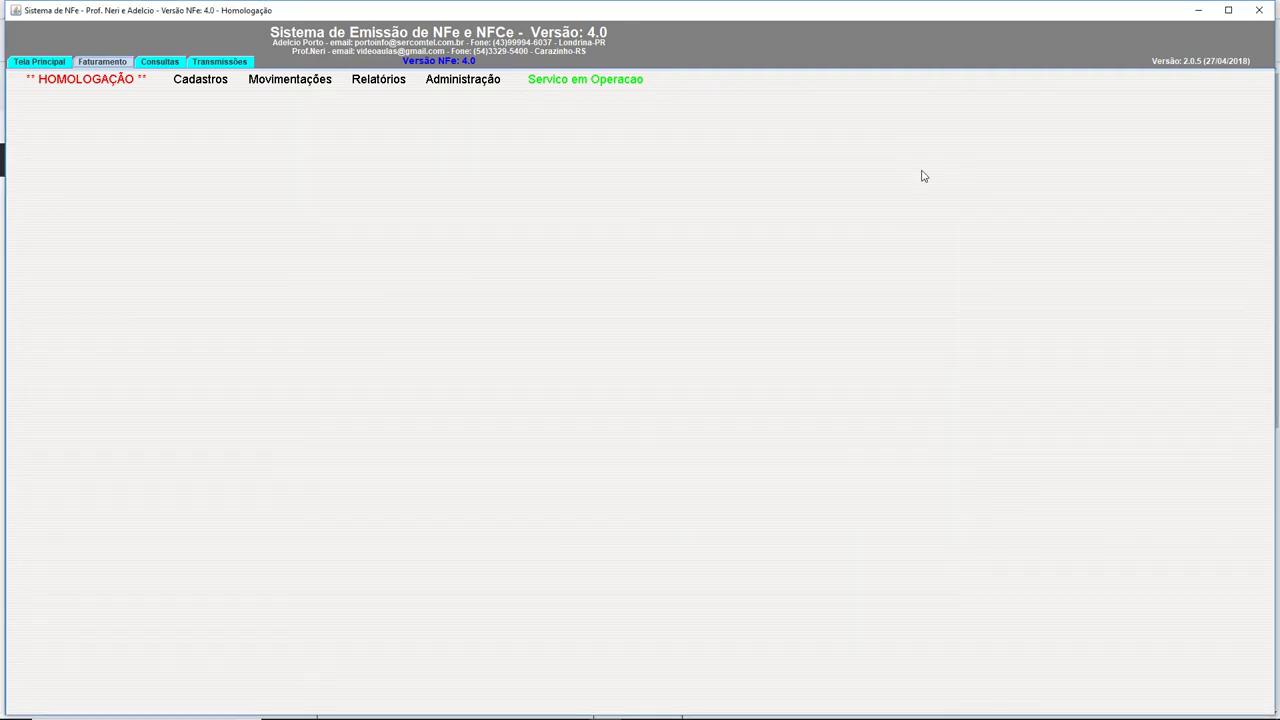
{"action": "left_click", "coordinate": [44, 63]}
{"action": "left_click", "coordinate": [470, 118]}
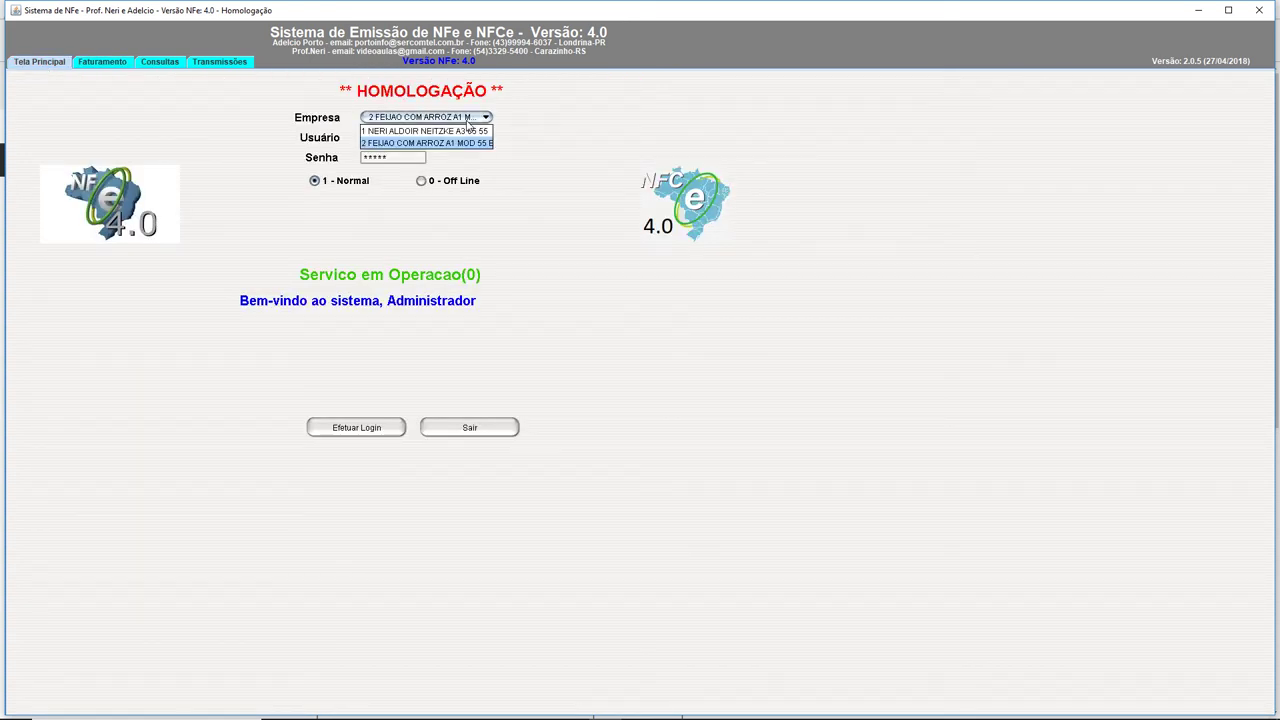
{"action": "left_click", "coordinate": [452, 143]}
{"action": "double_click", "coordinate": [410, 137]}
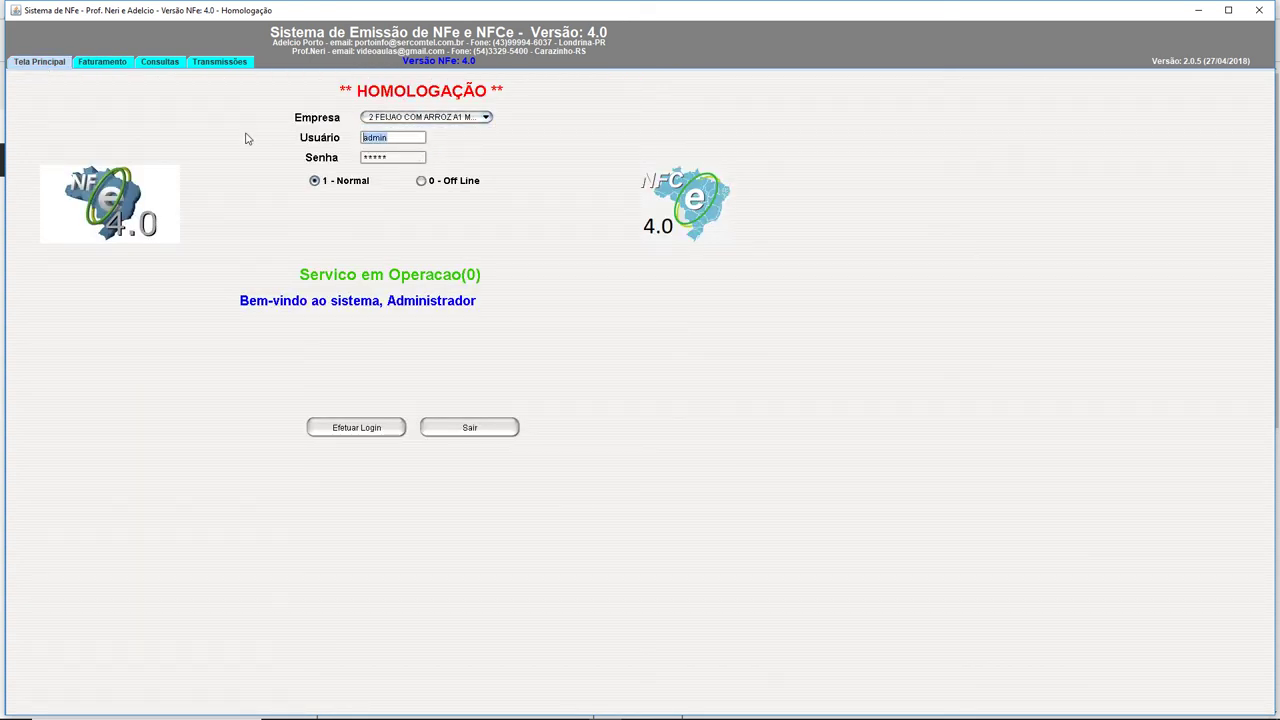
{"action": "type", "text": "******"}
{"action": "type", "text": "*"}
{"action": "left_click", "coordinate": [365, 431]}
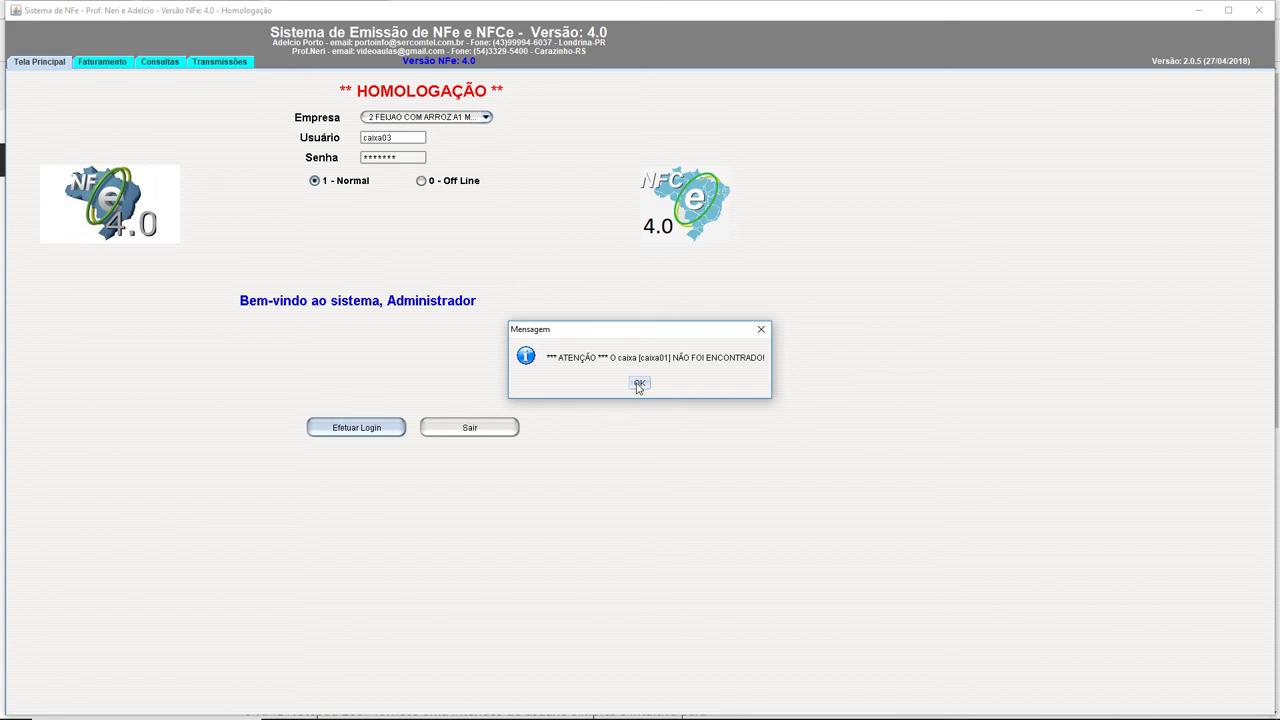
{"action": "left_click", "coordinate": [639, 384]}
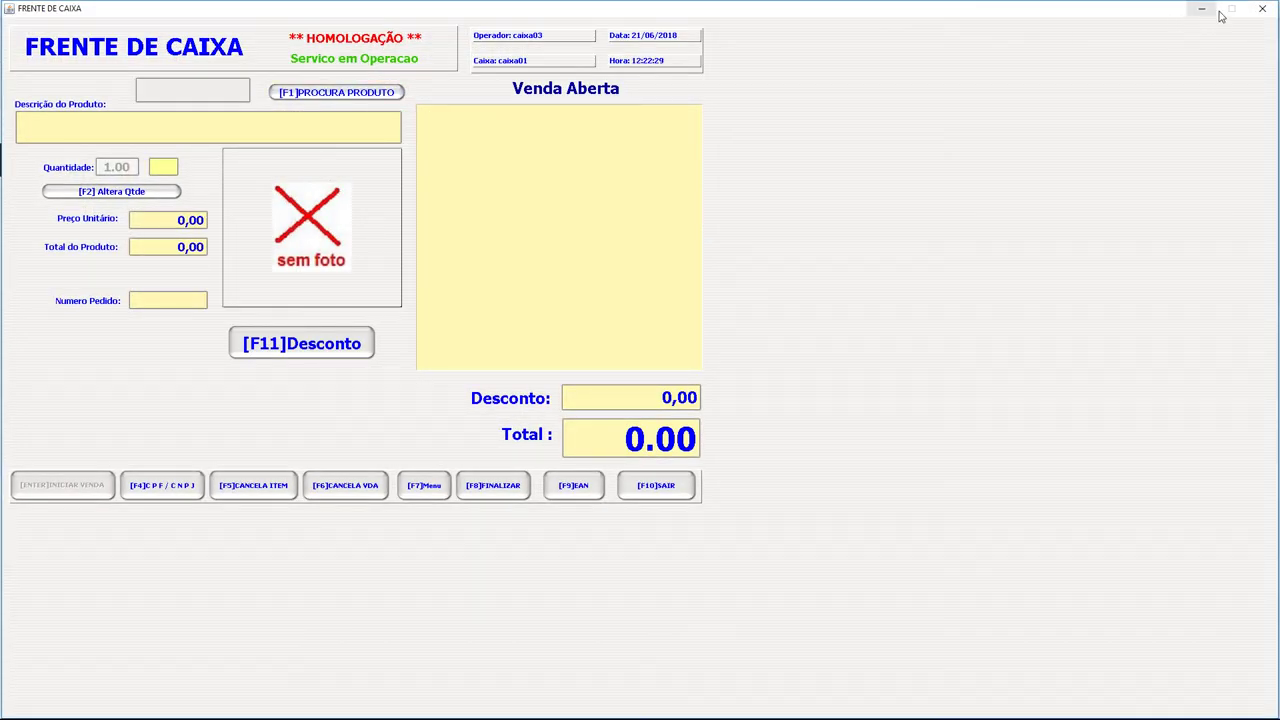
Shift the FRENTE DE CAIXA window aside to reveal the main window behind it.
{"action": "left_click_drag", "start_coordinate": [928, 18], "coordinate": [116, 121]}
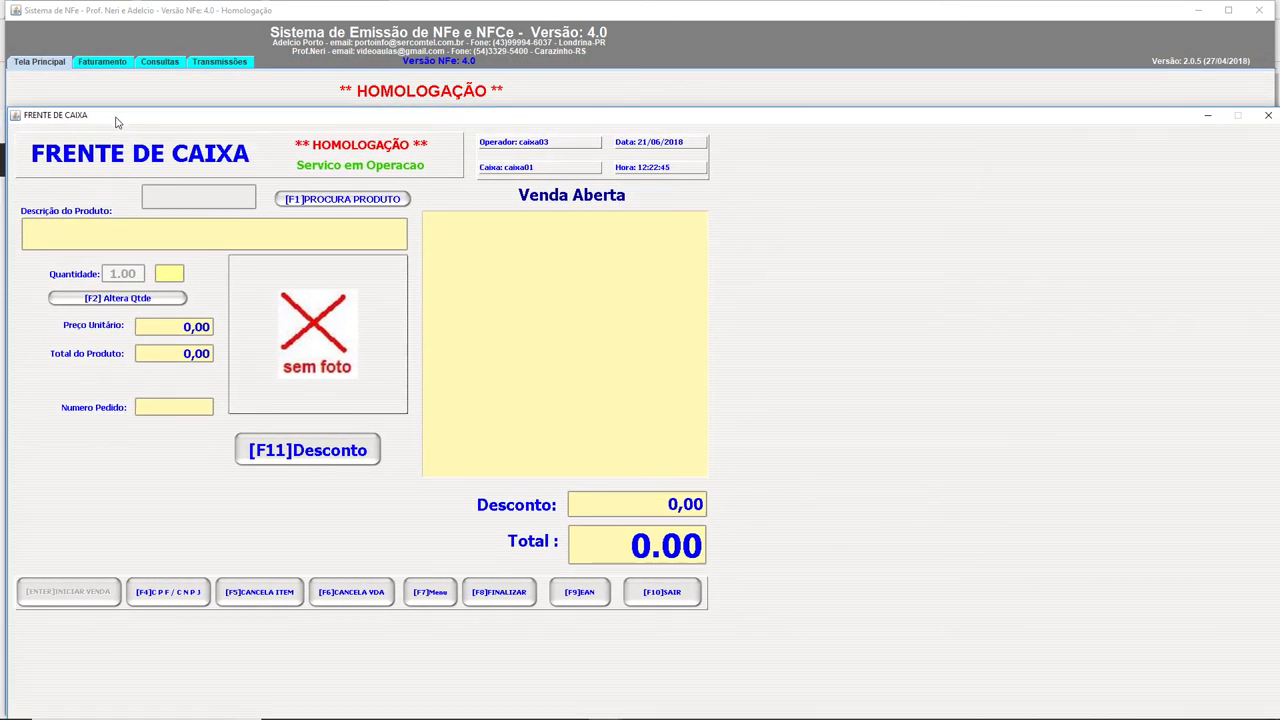